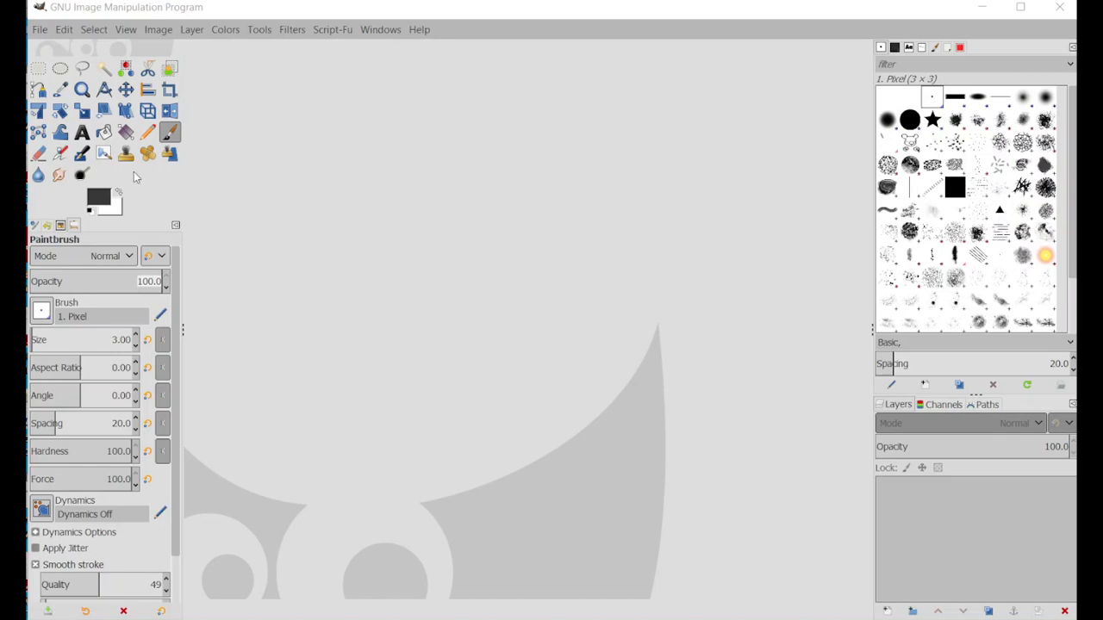
Step: Open Orchid.jpg from the Unit_5 folder inside Image Design
{"action": "left_click", "coordinate": [39, 30]}
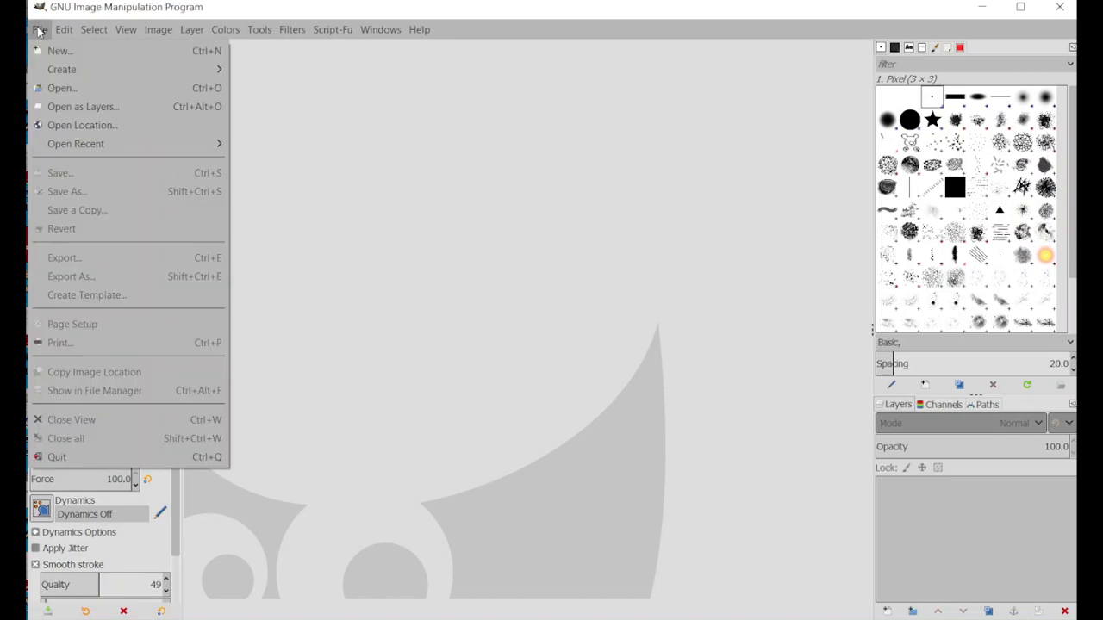
{"action": "left_click", "coordinate": [61, 91]}
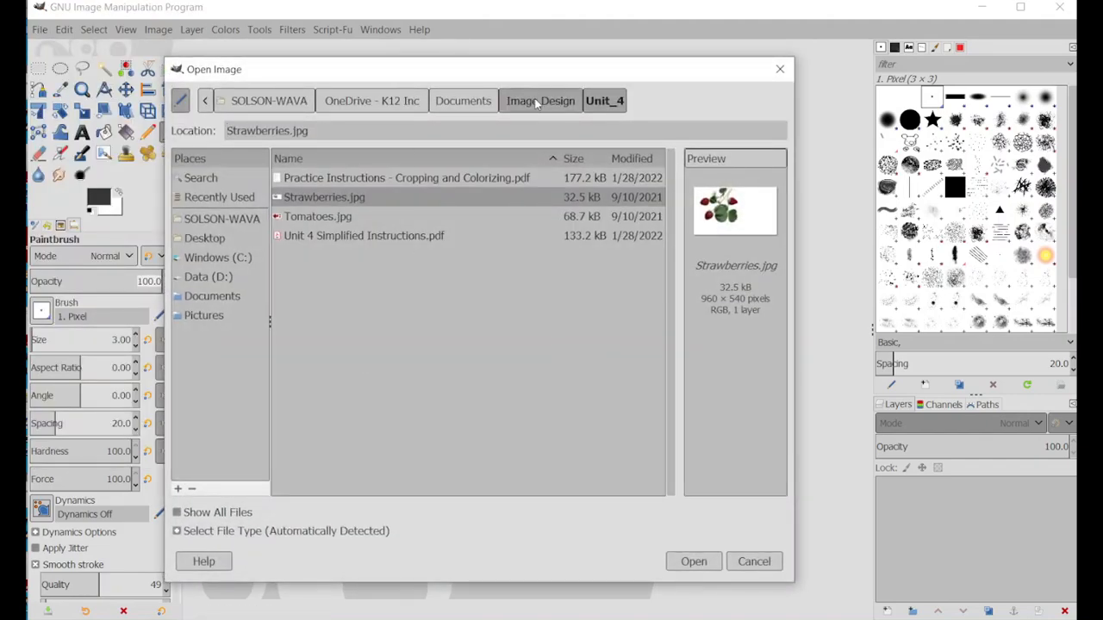
{"action": "left_click", "coordinate": [538, 103]}
{"action": "double_click", "coordinate": [312, 293]}
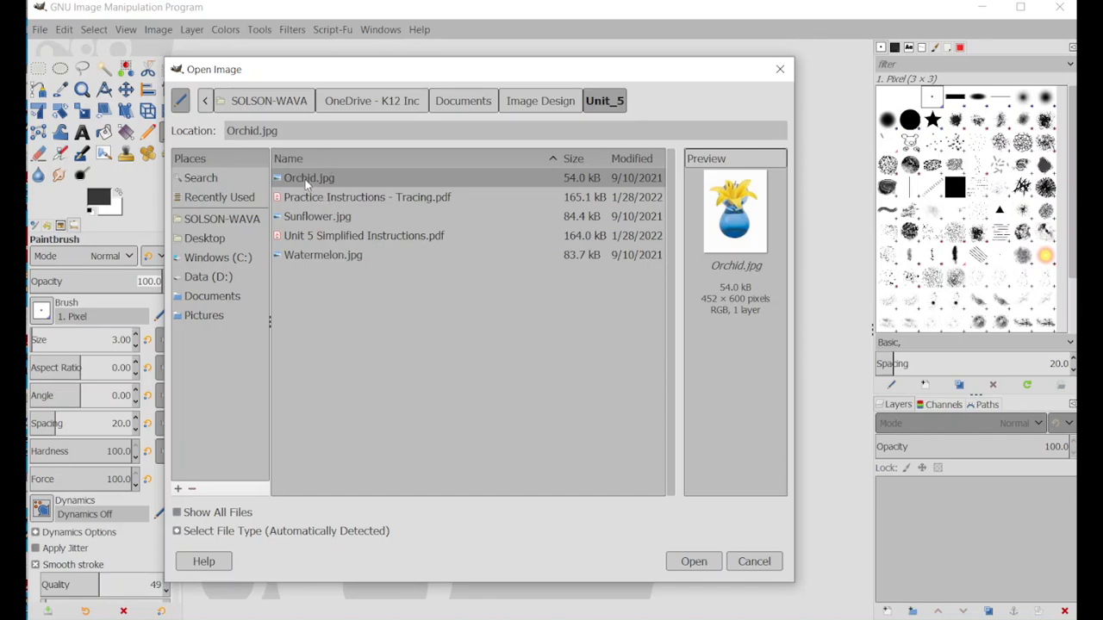
{"action": "left_click", "coordinate": [696, 561]}
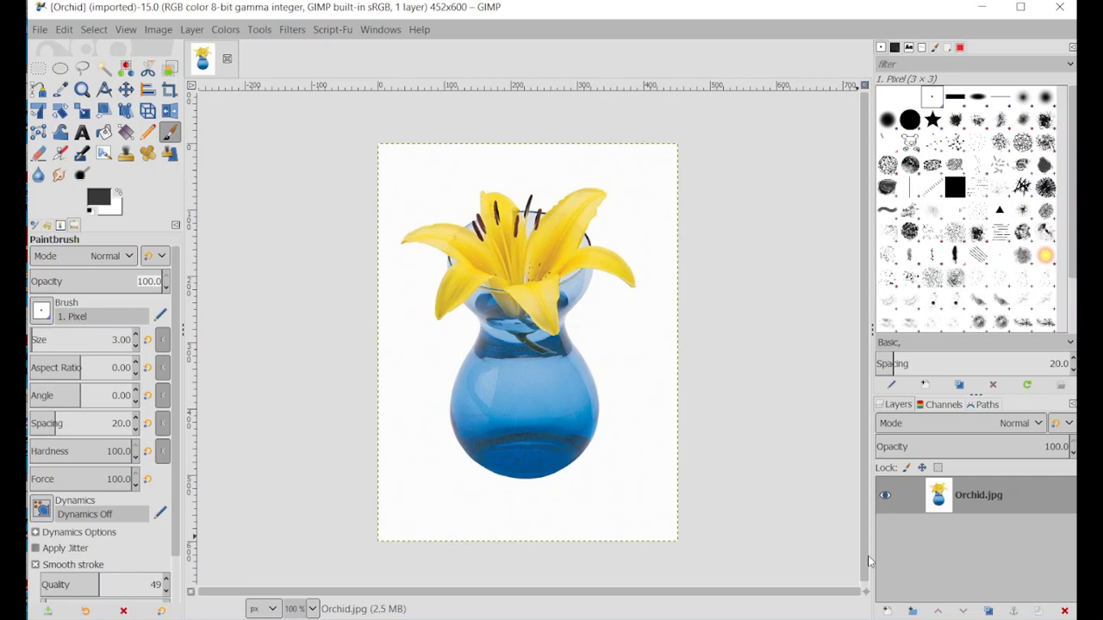
Step: Rename the Orchid.jpg layer to Image, and toggle its visibility off and back on
{"action": "double_click", "coordinate": [986, 495]}
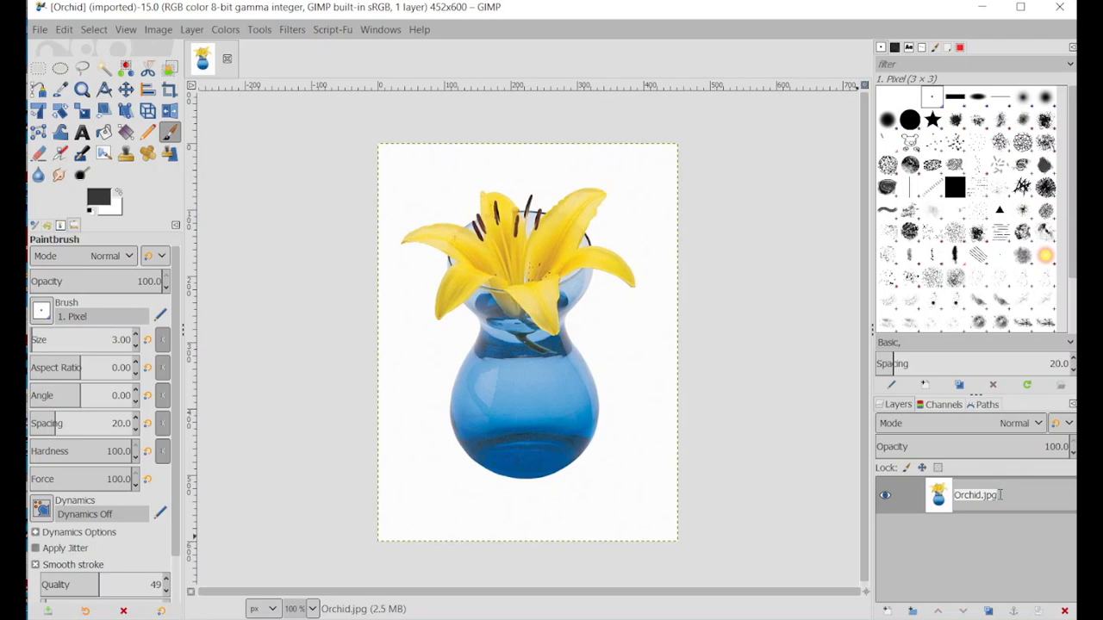
{"action": "key", "text": "ctrl+a"}
{"action": "type", "text": "Image"}
{"action": "key", "text": "Return"}
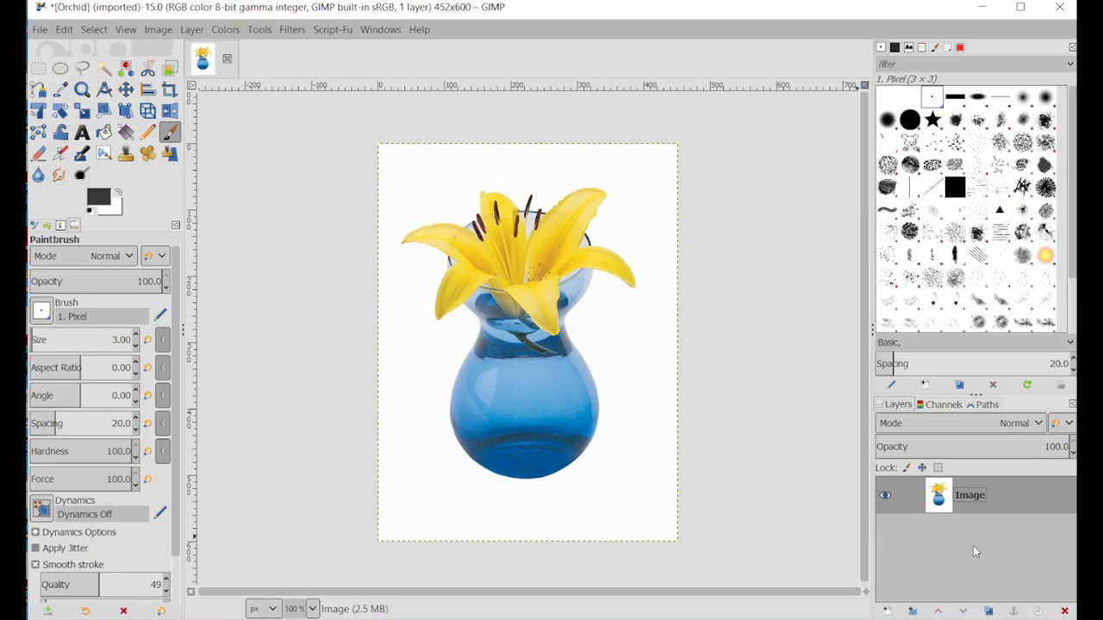
{"action": "left_click", "coordinate": [885, 497]}
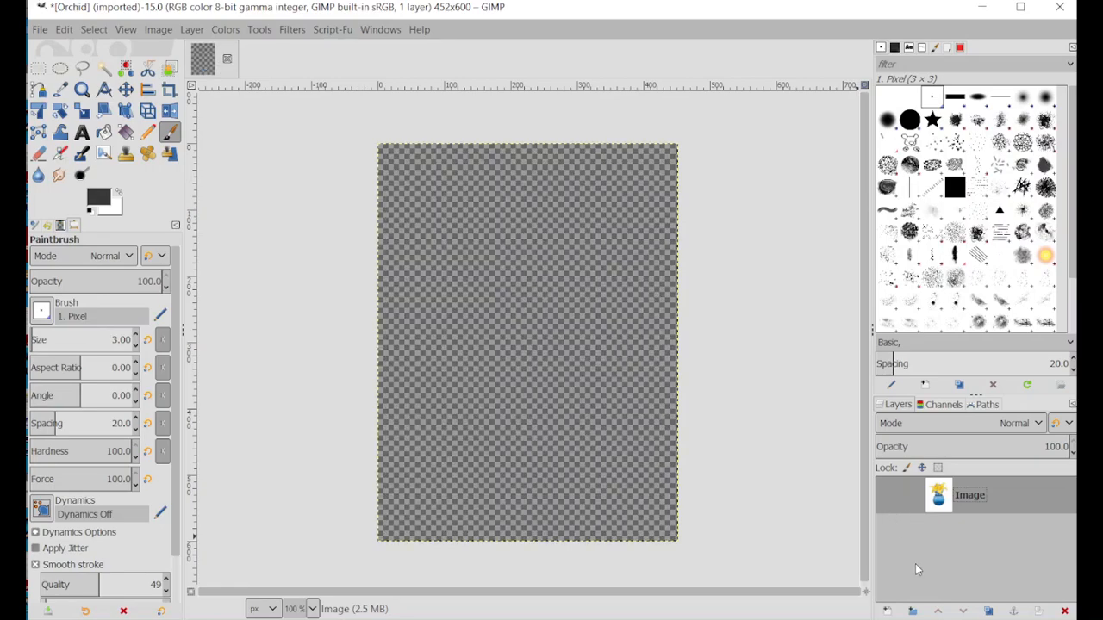
{"action": "left_click", "coordinate": [884, 496]}
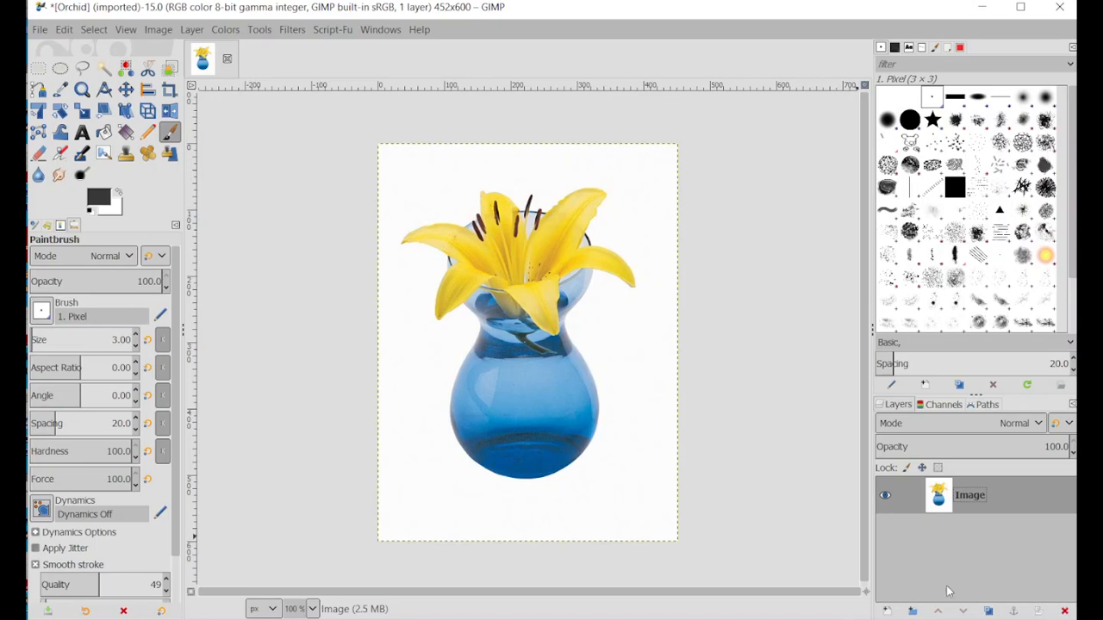
Step: Create a new transparent layer named Lines above the Image layer
{"action": "left_click", "coordinate": [890, 612]}
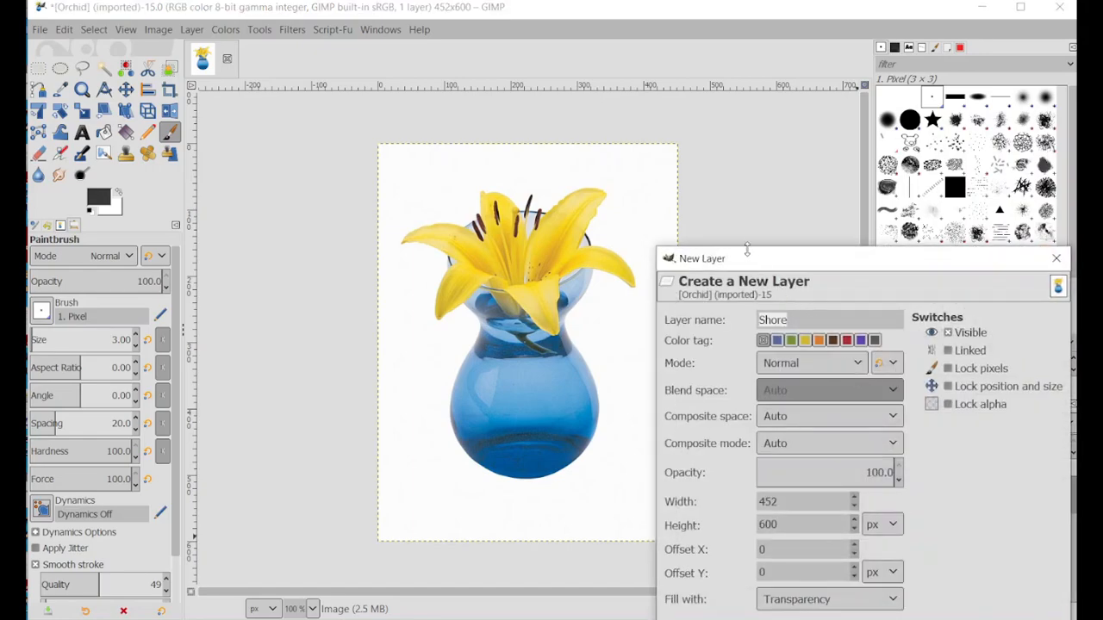
{"action": "left_click_drag", "start_coordinate": [746, 250], "coordinate": [423, 118]}
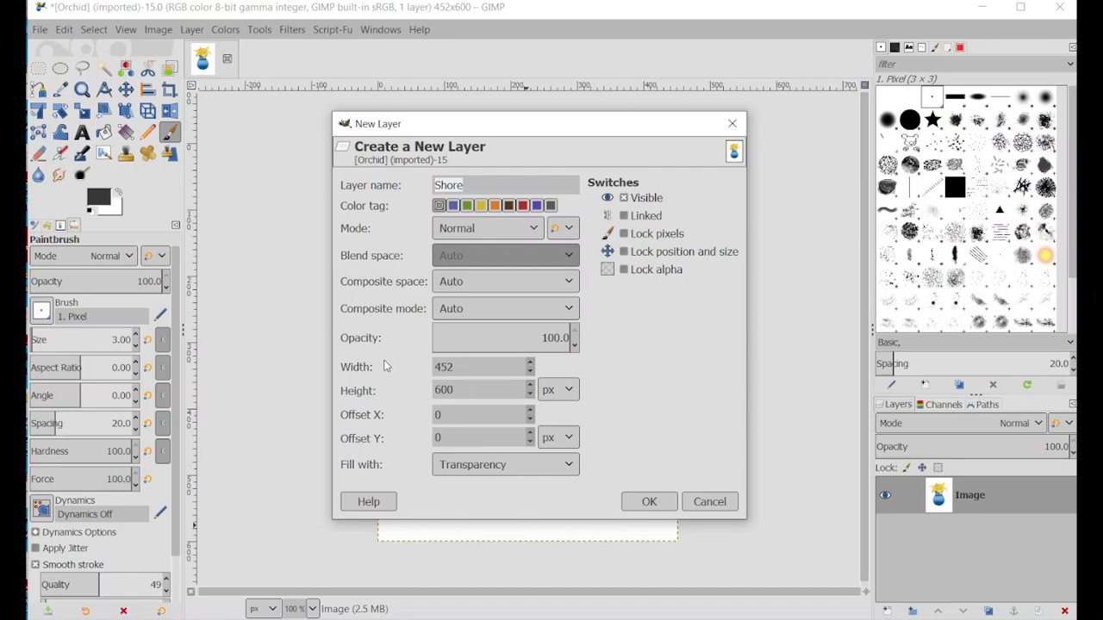
{"action": "left_click_drag", "start_coordinate": [466, 186], "coordinate": [432, 187]}
{"action": "type", "text": "Lines"}
{"action": "left_click", "coordinate": [648, 502]}
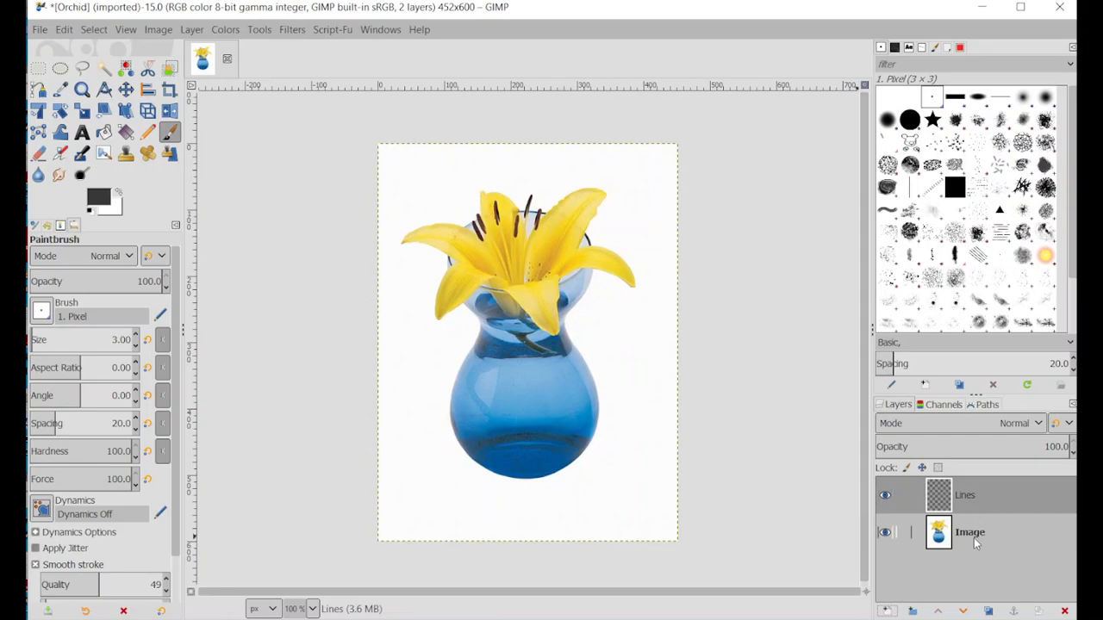
Step: Add another transparent layer named Colors above the Lines layer
{"action": "left_click", "coordinate": [887, 610]}
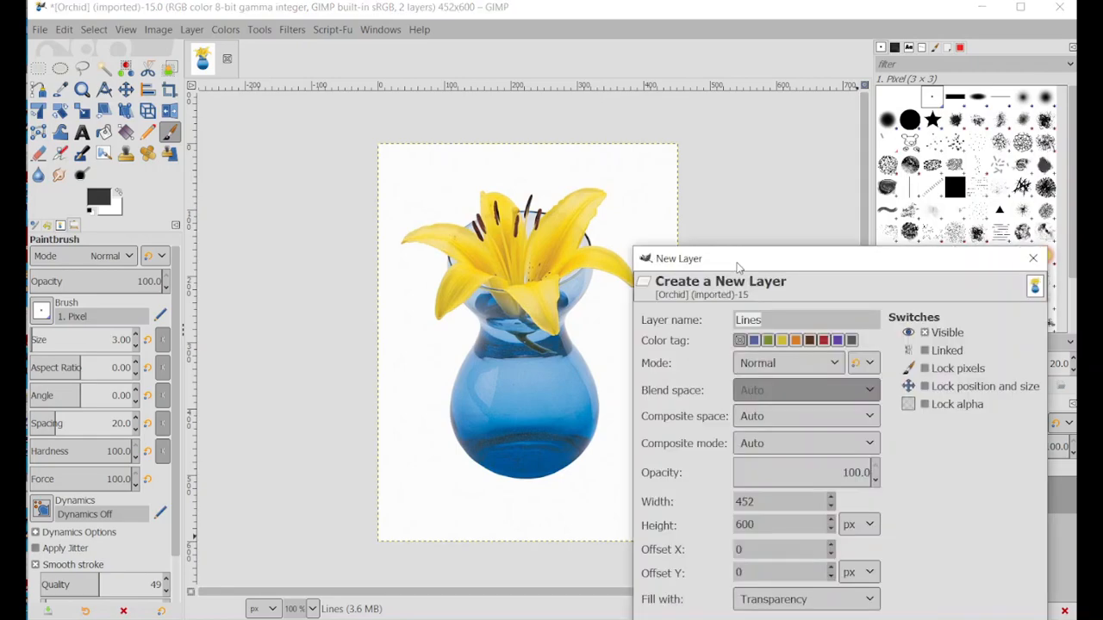
{"action": "left_click_drag", "start_coordinate": [737, 267], "coordinate": [408, 121]}
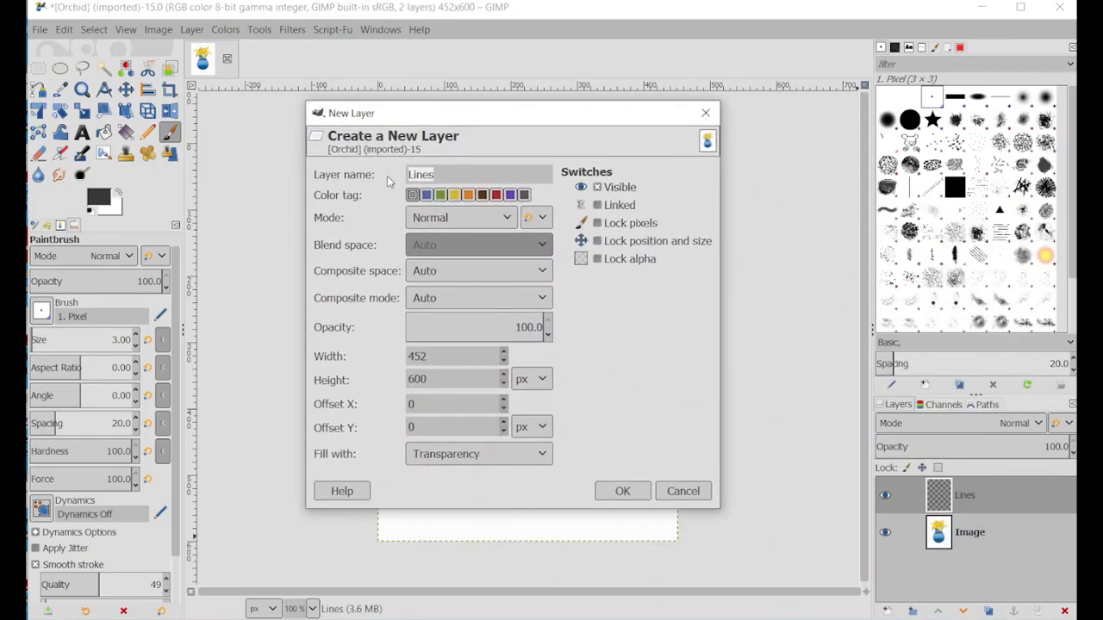
{"action": "type", "text": "colors"}
{"action": "left_click", "coordinate": [641, 499]}
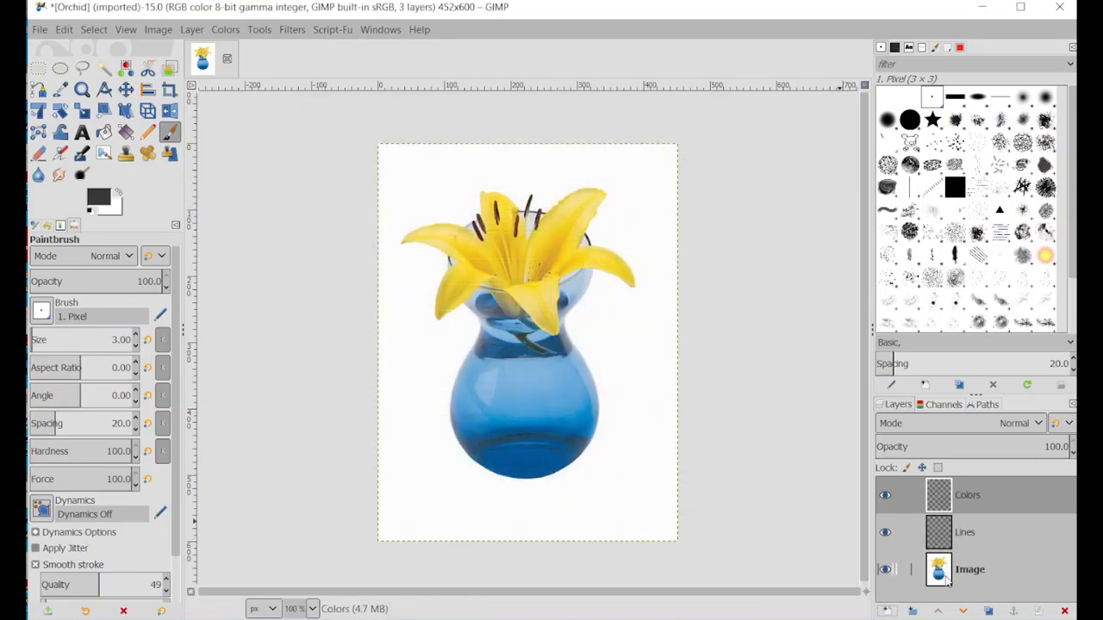
Step: Add a third transparent layer named Background
{"action": "left_click", "coordinate": [887, 611]}
{"action": "left_click_drag", "start_coordinate": [382, 207], "coordinate": [384, 117]}
{"action": "type", "text": "Background"}
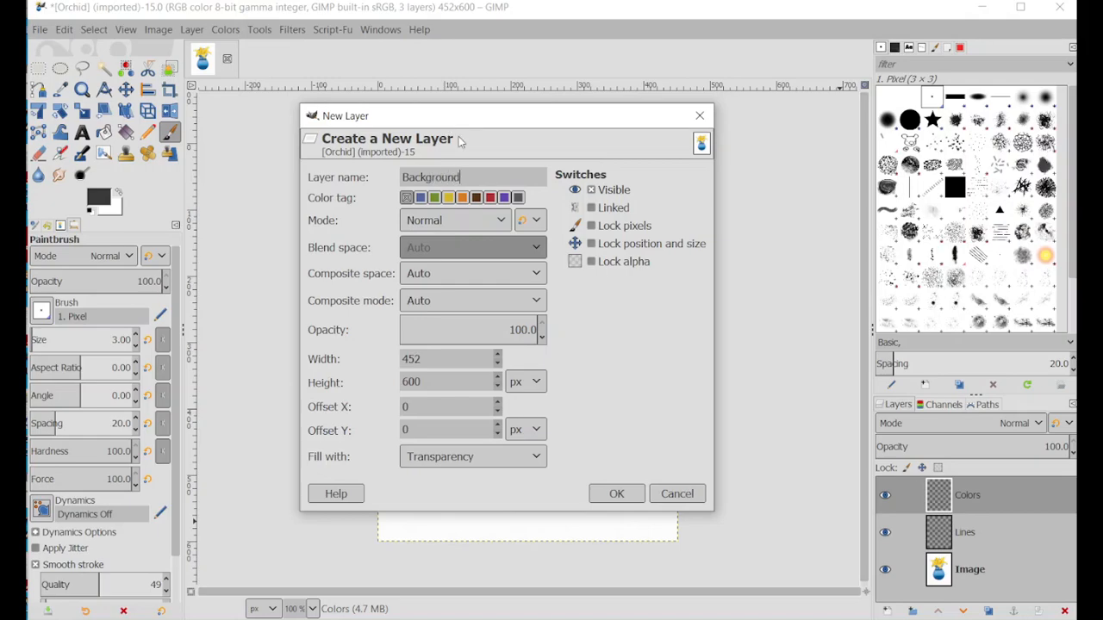
{"action": "left_click", "coordinate": [614, 496]}
Step: Move the Background layer down in the stack so it sits directly above the Image layer
{"action": "scroll", "coordinate": [1031, 538], "scroll_direction": "down", "scroll_amount": 1}
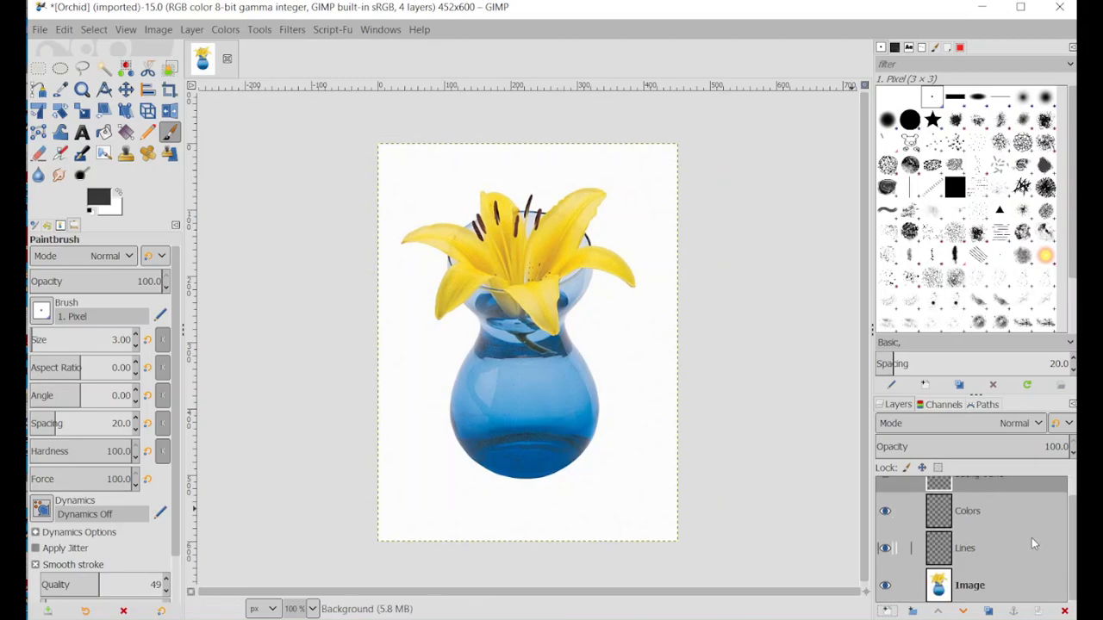
{"action": "scroll", "coordinate": [1032, 537], "scroll_direction": "up", "scroll_amount": 1}
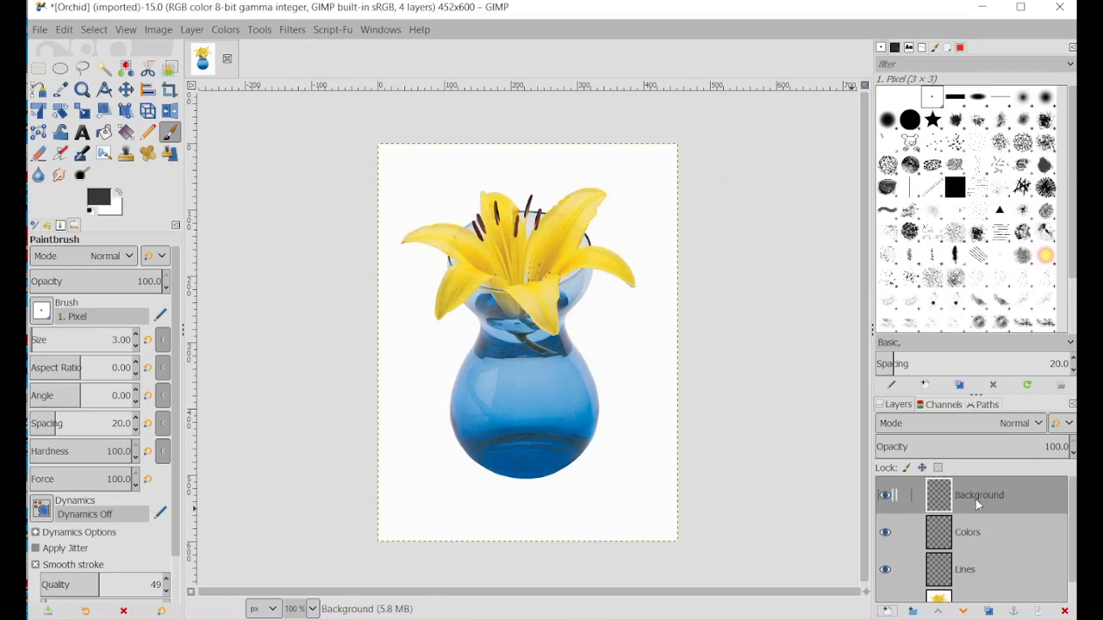
{"action": "left_click_drag", "start_coordinate": [977, 494], "coordinate": [993, 588]}
{"action": "left_click_drag", "start_coordinate": [987, 497], "coordinate": [992, 579]}
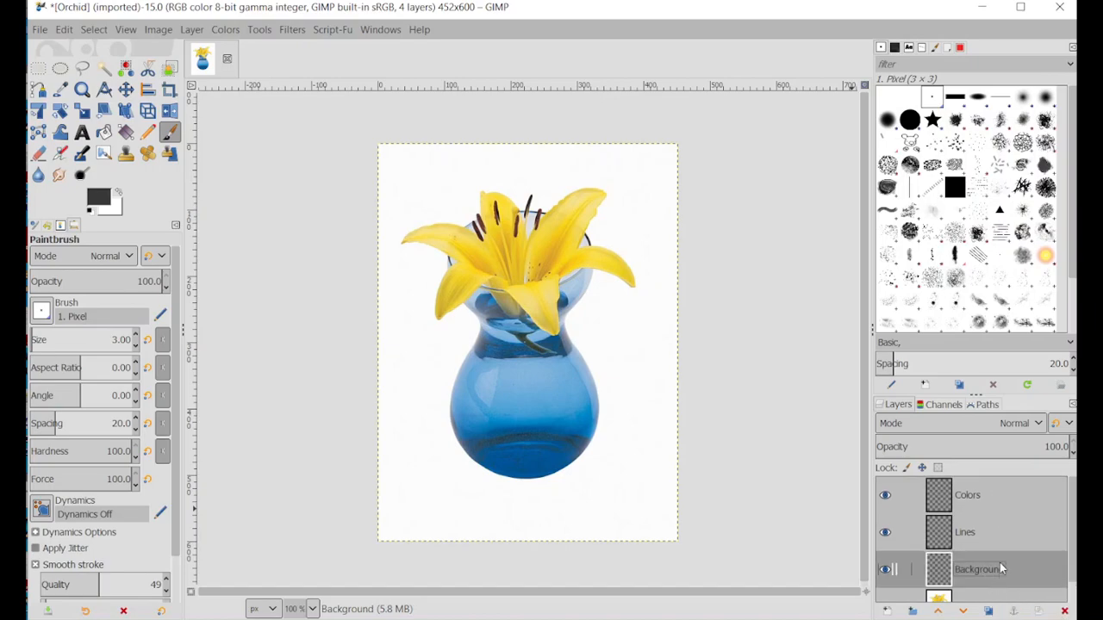
{"action": "scroll", "coordinate": [1004, 526], "scroll_direction": "down", "scroll_amount": 2}
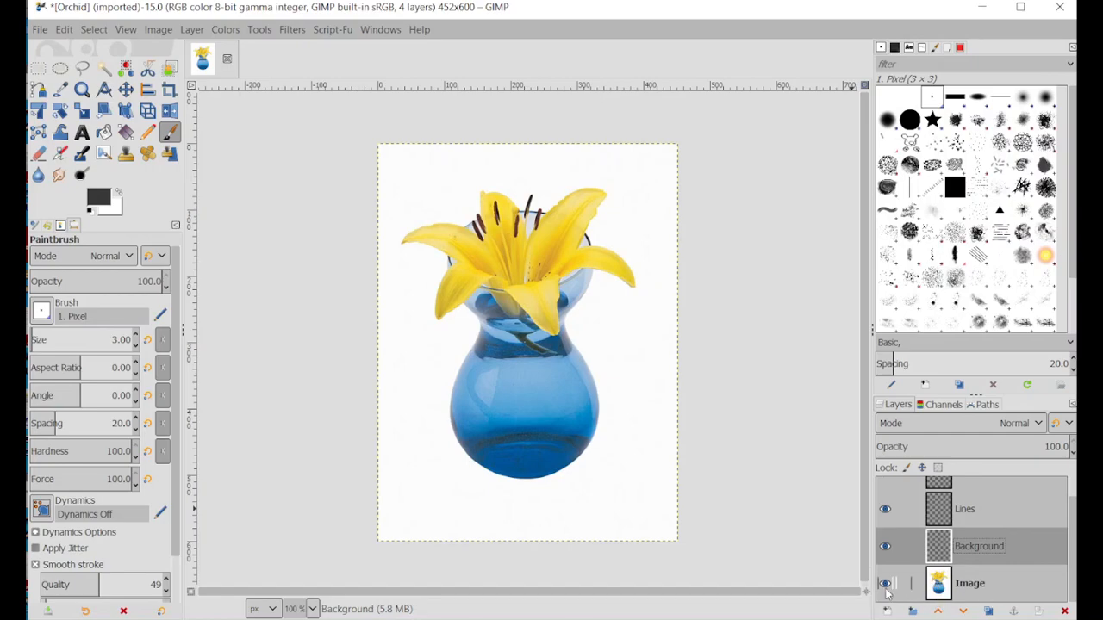
{"action": "scroll", "coordinate": [990, 584], "scroll_direction": "up", "scroll_amount": 1}
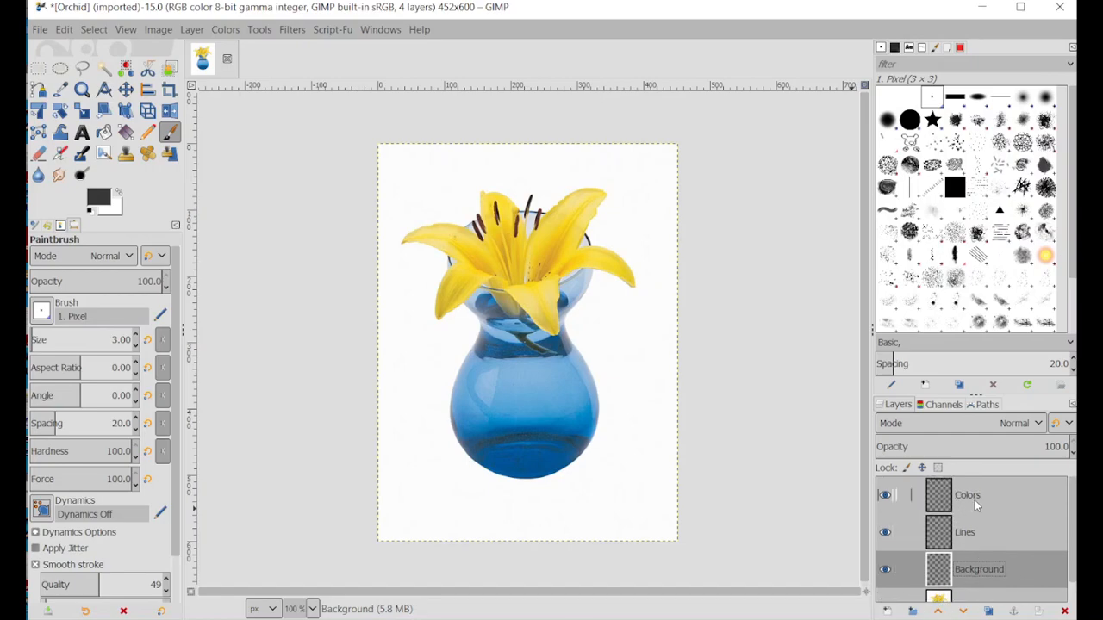
Step: Move the Lines layer above the Colors layer, to the top of the layer stack
{"action": "left_click_drag", "start_coordinate": [991, 536], "coordinate": [1026, 490]}
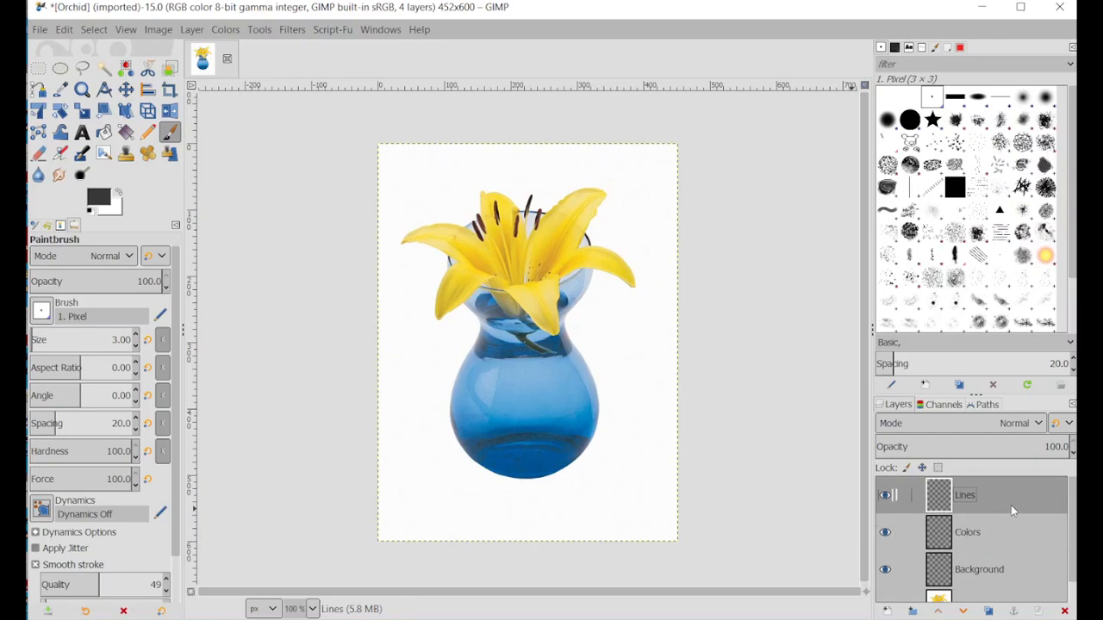
{"action": "scroll", "coordinate": [1014, 577], "scroll_direction": "down", "scroll_amount": 1}
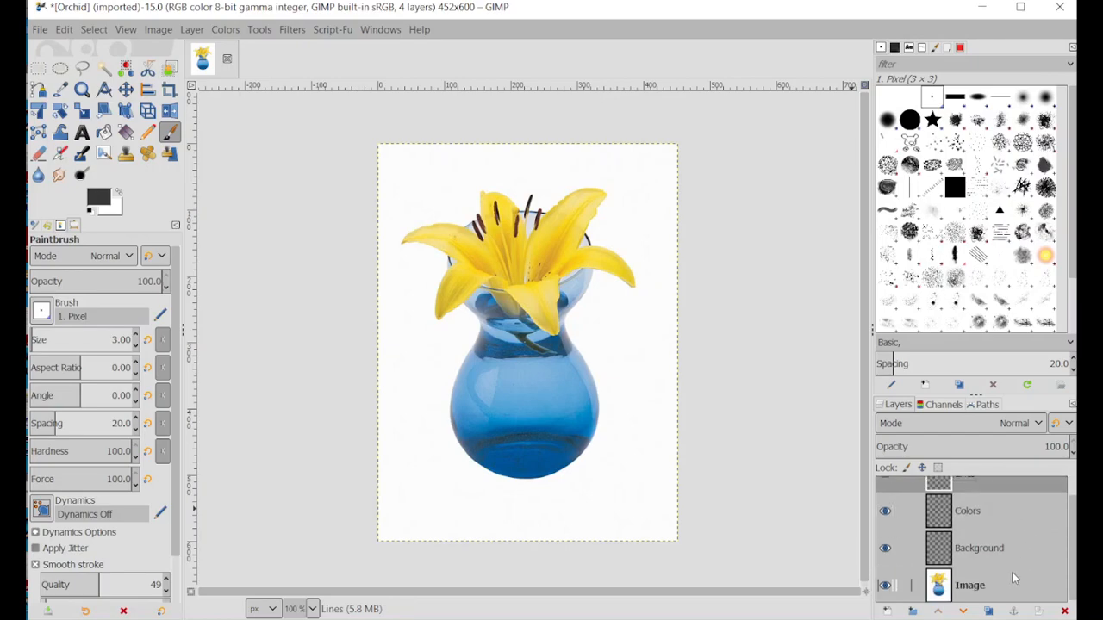
{"action": "scroll", "coordinate": [1025, 573], "scroll_direction": "up", "scroll_amount": 1}
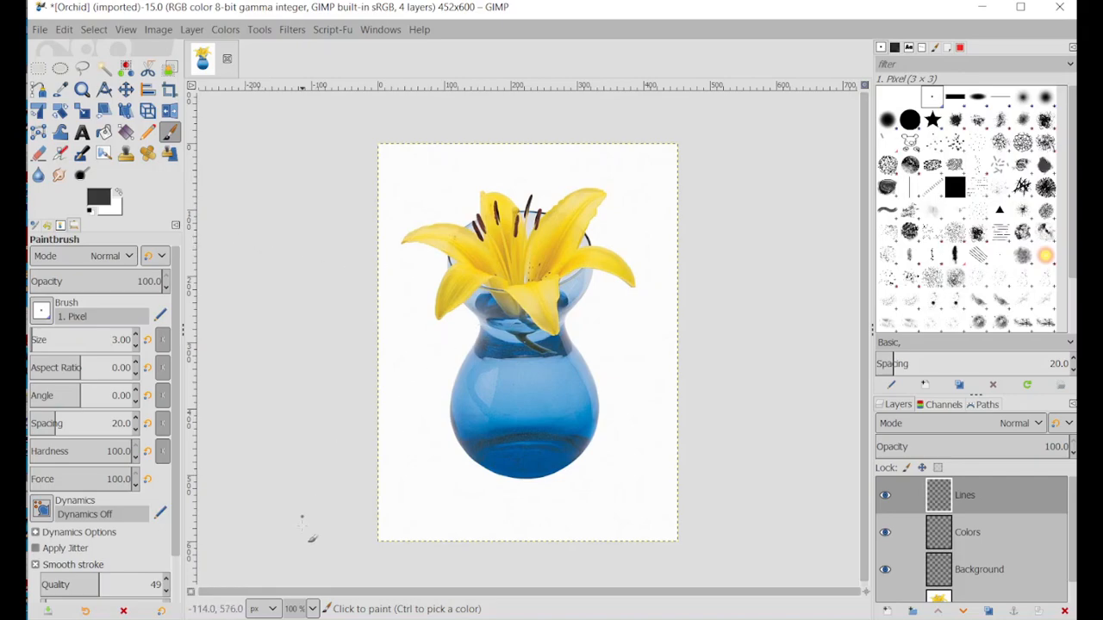
Step: Trace the outlines of the yellow flower's petals and its dark stamens on the Lines layer with the Paintbrush
{"action": "left_click", "coordinate": [313, 609]}
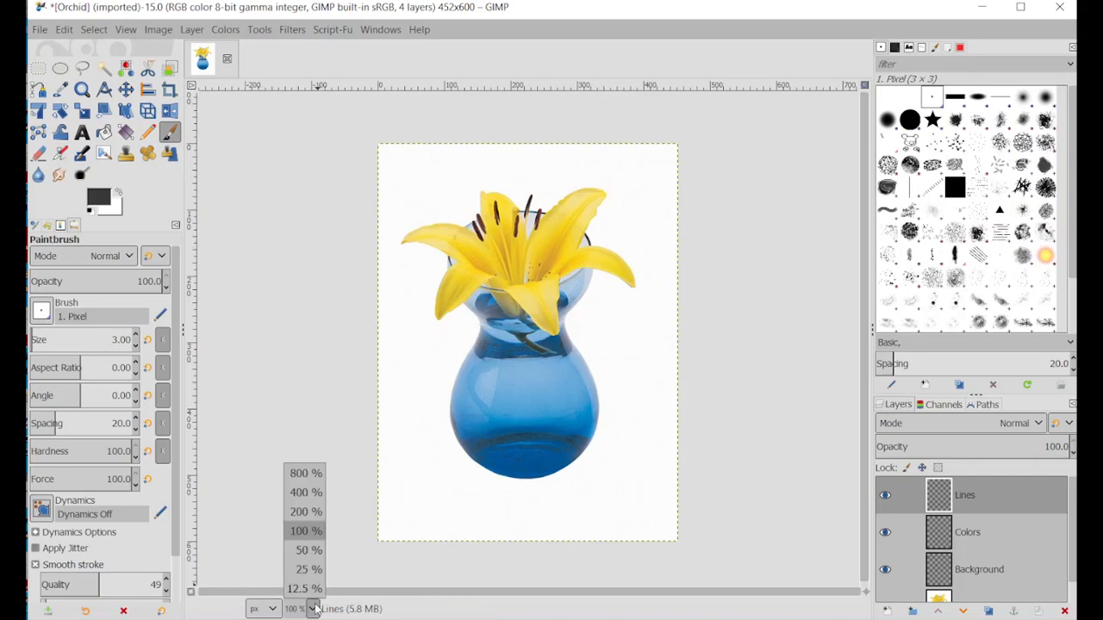
{"action": "left_click", "coordinate": [311, 507]}
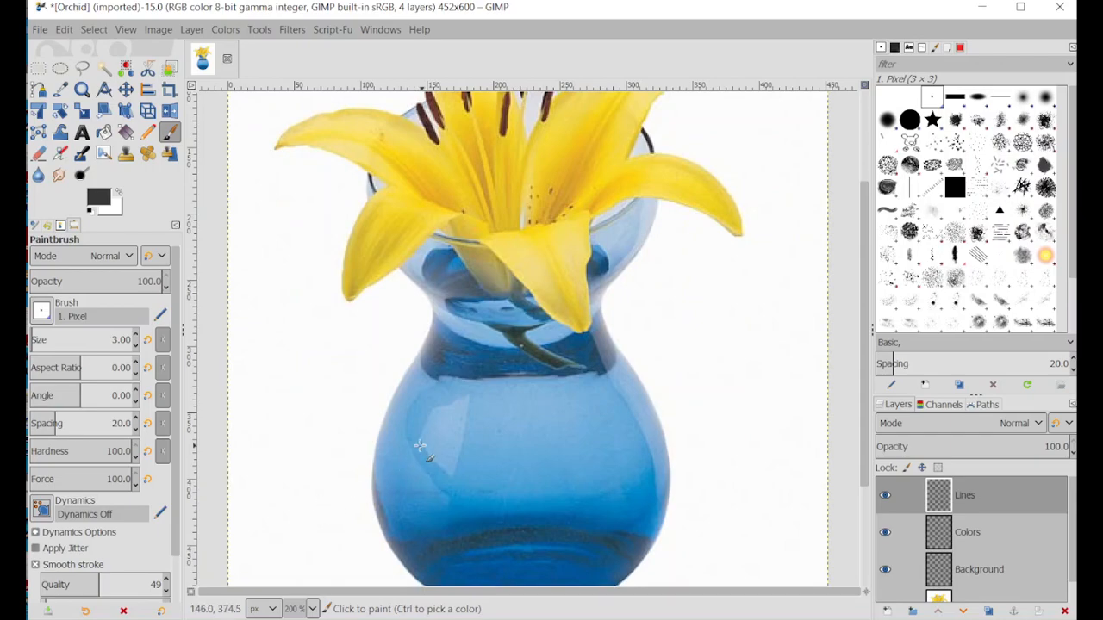
{"action": "scroll", "coordinate": [799, 276], "scroll_direction": "up", "scroll_amount": 3}
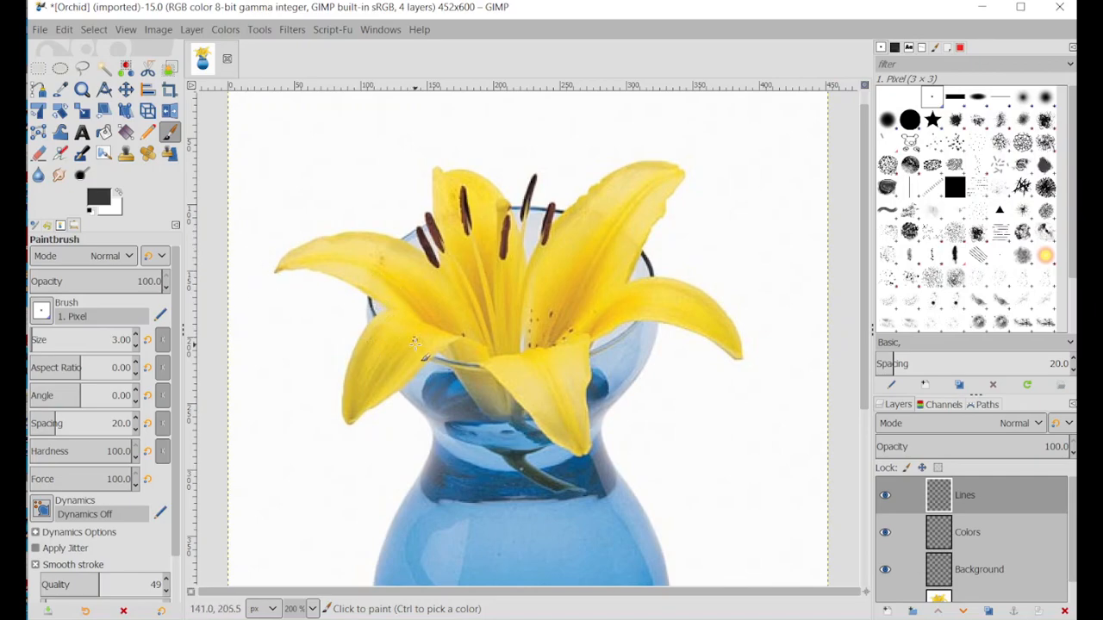
{"action": "mouse_move", "coordinate": [390, 306]}
{"action": "left_mouse_down"}
{"action": "mouse_move", "coordinate": [323, 277]}
{"action": "mouse_move", "coordinate": [264, 275]}
{"action": "mouse_move", "coordinate": [261, 266]}
{"action": "mouse_move", "coordinate": [317, 236]}
{"action": "mouse_move", "coordinate": [368, 231]}
{"action": "mouse_move", "coordinate": [408, 243]}
{"action": "mouse_move", "coordinate": [434, 273]}
{"action": "mouse_move", "coordinate": [425, 243]}
{"action": "mouse_move", "coordinate": [438, 249]}
{"action": "mouse_move", "coordinate": [447, 279]}
{"action": "mouse_move", "coordinate": [430, 231]}
{"action": "mouse_move", "coordinate": [444, 239]}
{"action": "mouse_move", "coordinate": [431, 163]}
{"action": "mouse_move", "coordinate": [489, 183]}
{"action": "mouse_move", "coordinate": [520, 236]}
{"action": "mouse_move", "coordinate": [524, 200]}
{"action": "mouse_move", "coordinate": [542, 174]}
{"action": "mouse_move", "coordinate": [529, 271]}
{"action": "mouse_move", "coordinate": [555, 202]}
{"action": "mouse_move", "coordinate": [554, 229]}
{"action": "mouse_move", "coordinate": [581, 192]}
{"action": "mouse_move", "coordinate": [661, 170]}
{"action": "mouse_move", "coordinate": [682, 181]}
{"action": "mouse_move", "coordinate": [638, 282]}
{"action": "mouse_move", "coordinate": [726, 316]}
{"action": "mouse_move", "coordinate": [745, 355]}
{"action": "mouse_move", "coordinate": [729, 365]}
{"action": "mouse_move", "coordinate": [628, 330]}
{"action": "mouse_move", "coordinate": [597, 335]}
{"action": "mouse_move", "coordinate": [585, 460]}
{"action": "mouse_move", "coordinate": [479, 361]}
{"action": "mouse_move", "coordinate": [443, 355]}
{"action": "mouse_move", "coordinate": [428, 353]}
{"action": "mouse_move", "coordinate": [385, 415]}
{"action": "mouse_move", "coordinate": [350, 422]}
{"action": "mouse_move", "coordinate": [336, 405]}
{"action": "mouse_move", "coordinate": [345, 356]}
{"action": "mouse_move", "coordinate": [392, 304]}
{"action": "left_mouse_up"}
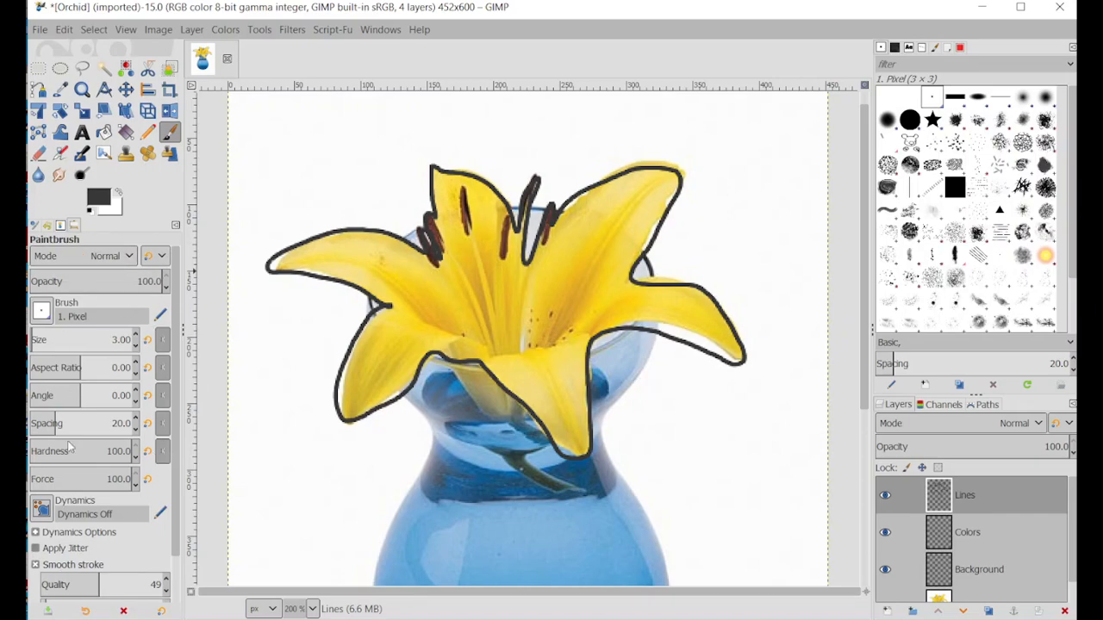
Step: Turn the Paintbrush's Smooth stroke option off and back on
{"action": "scroll", "coordinate": [172, 345], "scroll_direction": "down", "scroll_amount": 3}
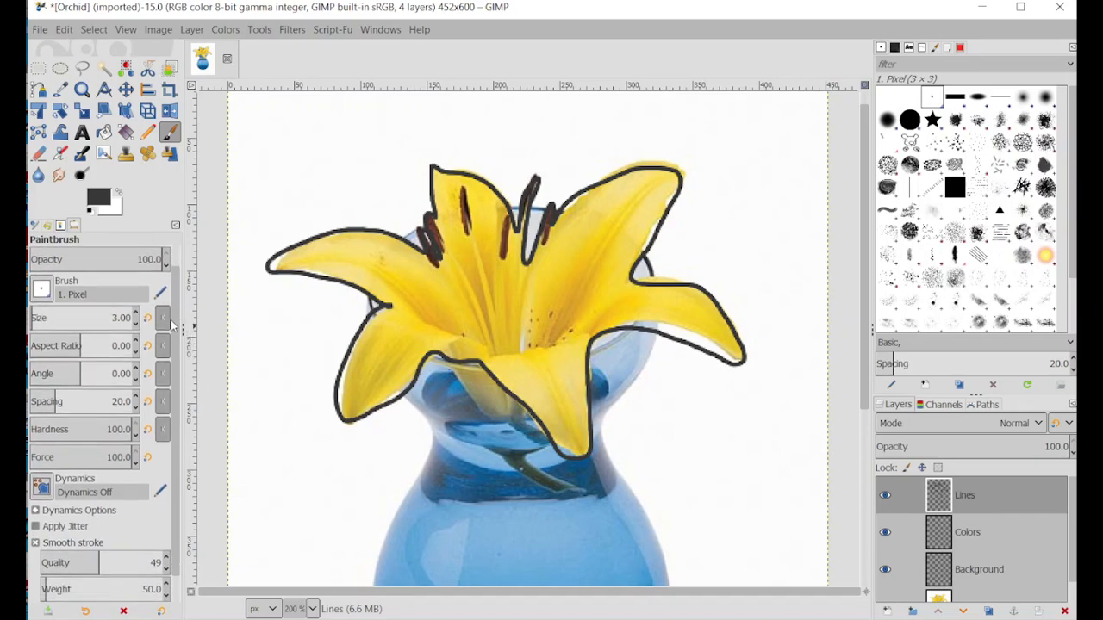
{"action": "scroll", "coordinate": [172, 344], "scroll_direction": "down", "scroll_amount": 1}
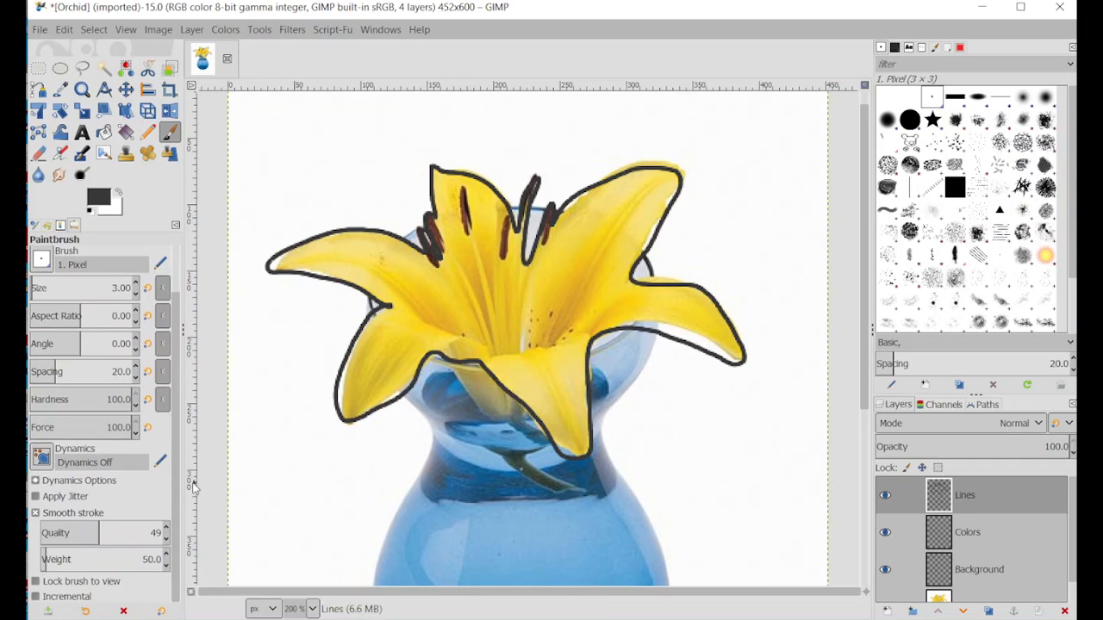
{"action": "left_click", "coordinate": [45, 514]}
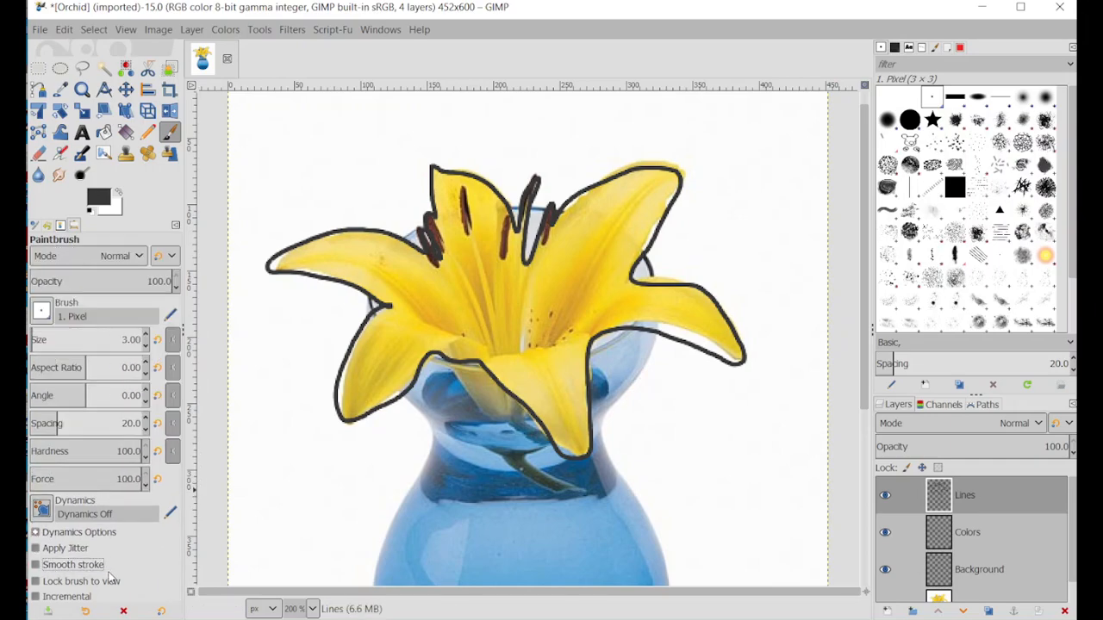
{"action": "left_click", "coordinate": [60, 564]}
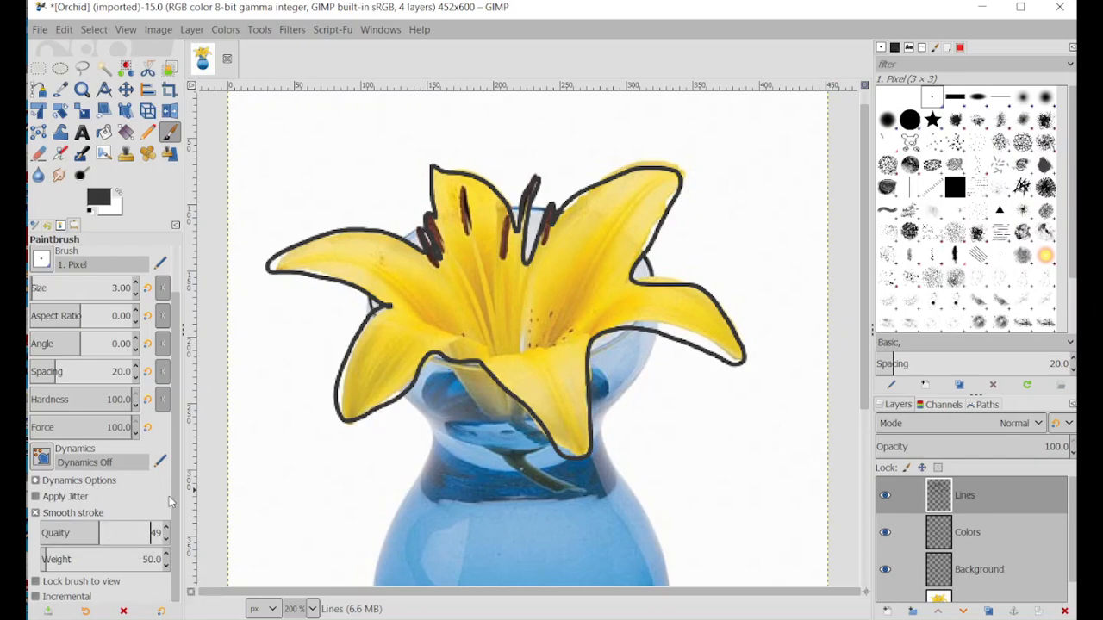
Step: Paint a wavy test line beside the flower with Smooth stroke off, and a second one beside it with Smooth stroke on
{"action": "left_click", "coordinate": [36, 514]}
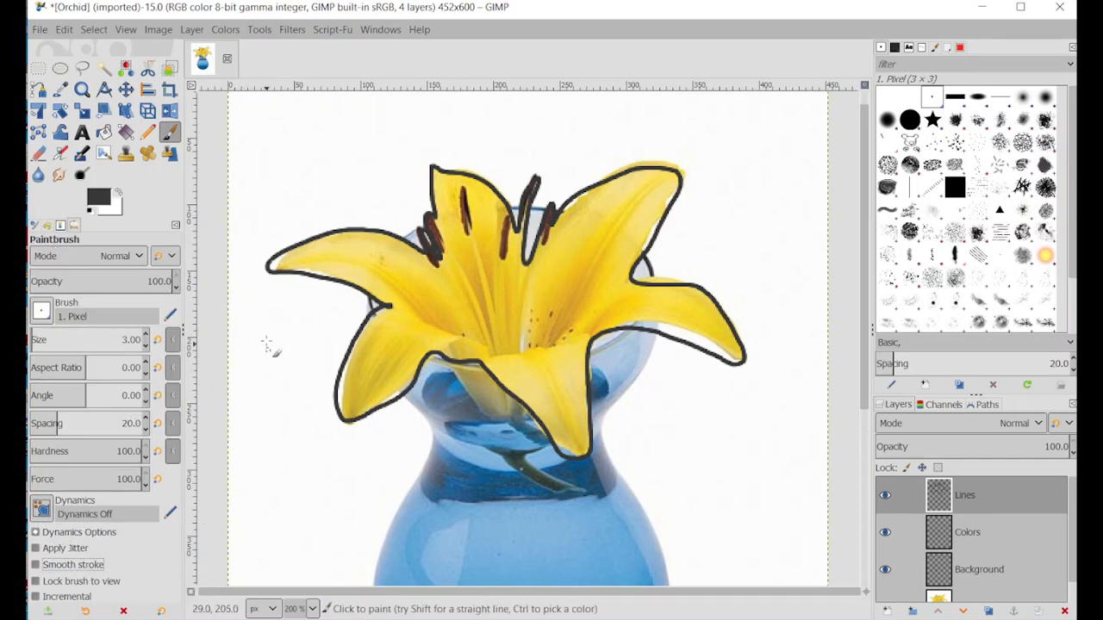
{"action": "mouse_move", "coordinate": [263, 318]}
{"action": "left_mouse_down"}
{"action": "mouse_move", "coordinate": [259, 397]}
{"action": "mouse_move", "coordinate": [291, 506]}
{"action": "mouse_move", "coordinate": [279, 523]}
{"action": "mouse_move", "coordinate": [308, 537]}
{"action": "mouse_move", "coordinate": [331, 565]}
{"action": "left_mouse_up"}
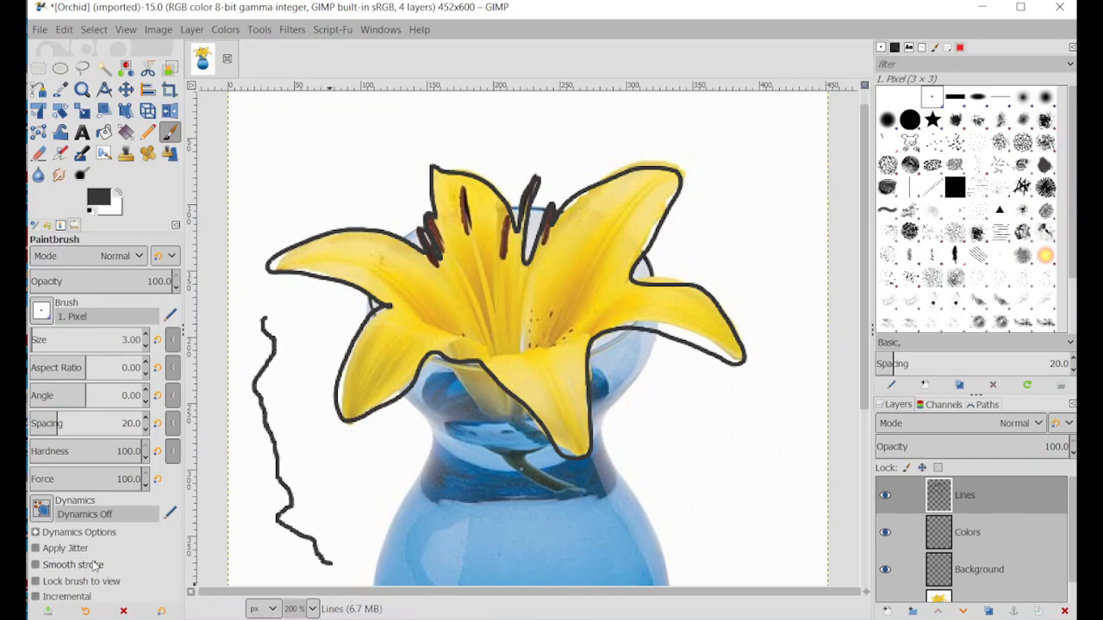
{"action": "left_click", "coordinate": [35, 565]}
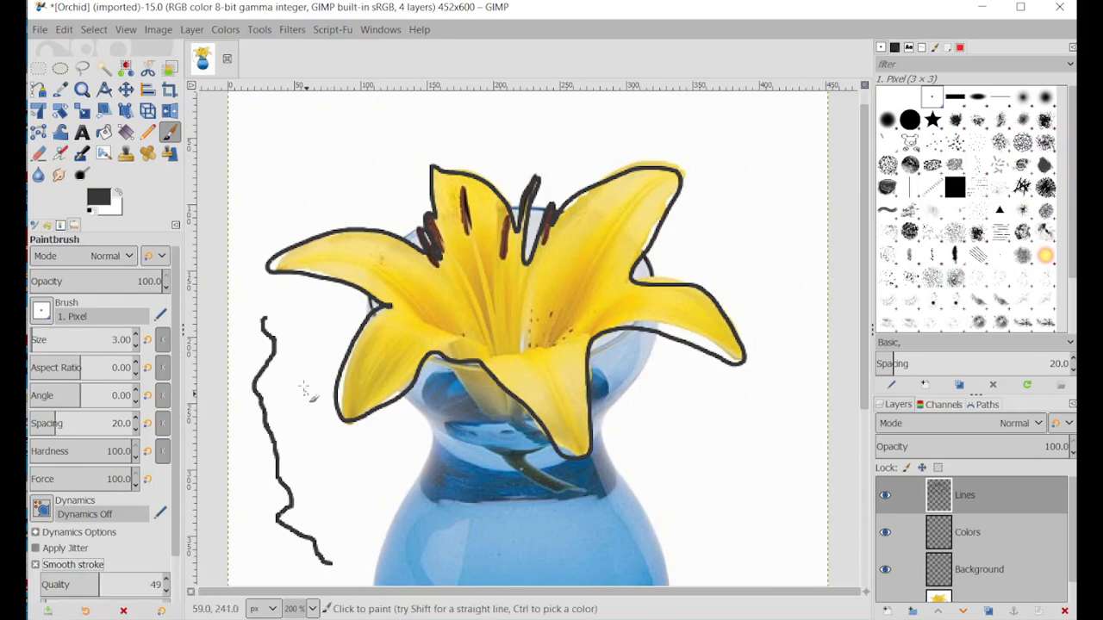
{"action": "mouse_move", "coordinate": [294, 311]}
{"action": "left_mouse_down"}
{"action": "mouse_move", "coordinate": [283, 374]}
{"action": "mouse_move", "coordinate": [306, 429]}
{"action": "mouse_move", "coordinate": [296, 467]}
{"action": "mouse_move", "coordinate": [327, 509]}
{"action": "mouse_move", "coordinate": [338, 564]}
{"action": "left_mouse_up"}
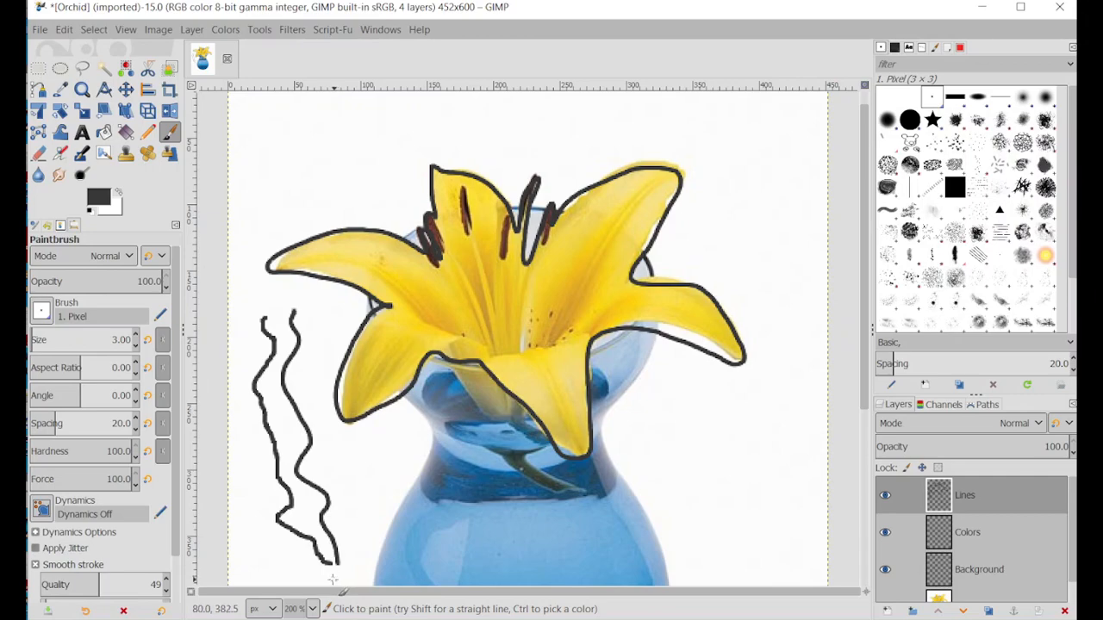
Step: Set the smooth-stroke quality to 50 and undo the two wavy test lines beside the flower
{"action": "scroll", "coordinate": [100, 517], "scroll_direction": "down", "scroll_amount": 2}
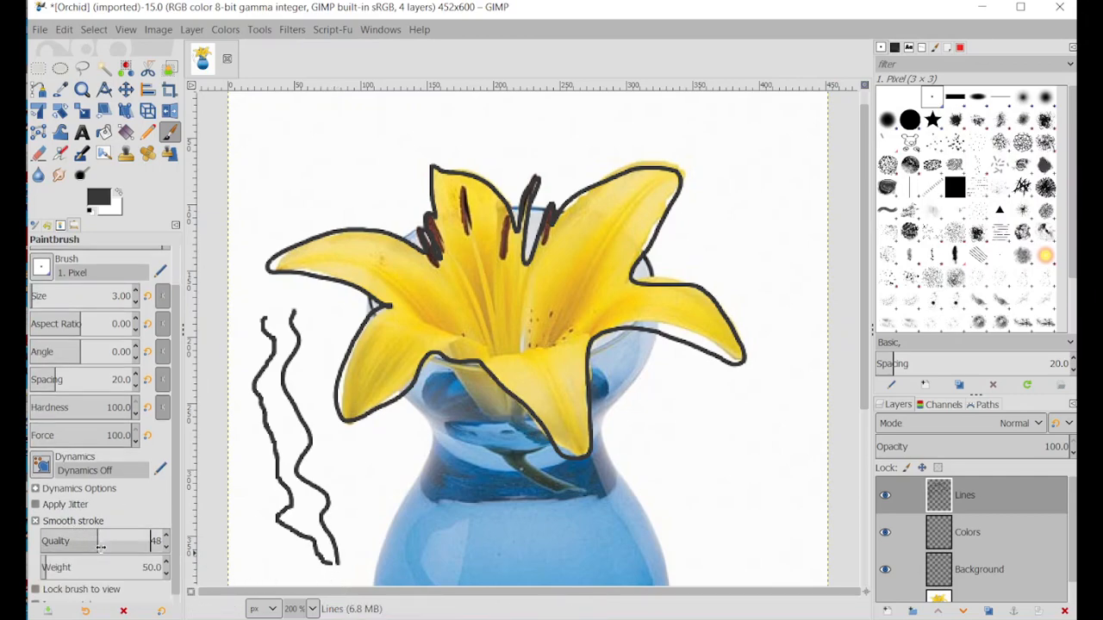
{"action": "scroll", "coordinate": [100, 541], "scroll_direction": "up", "scroll_amount": 2}
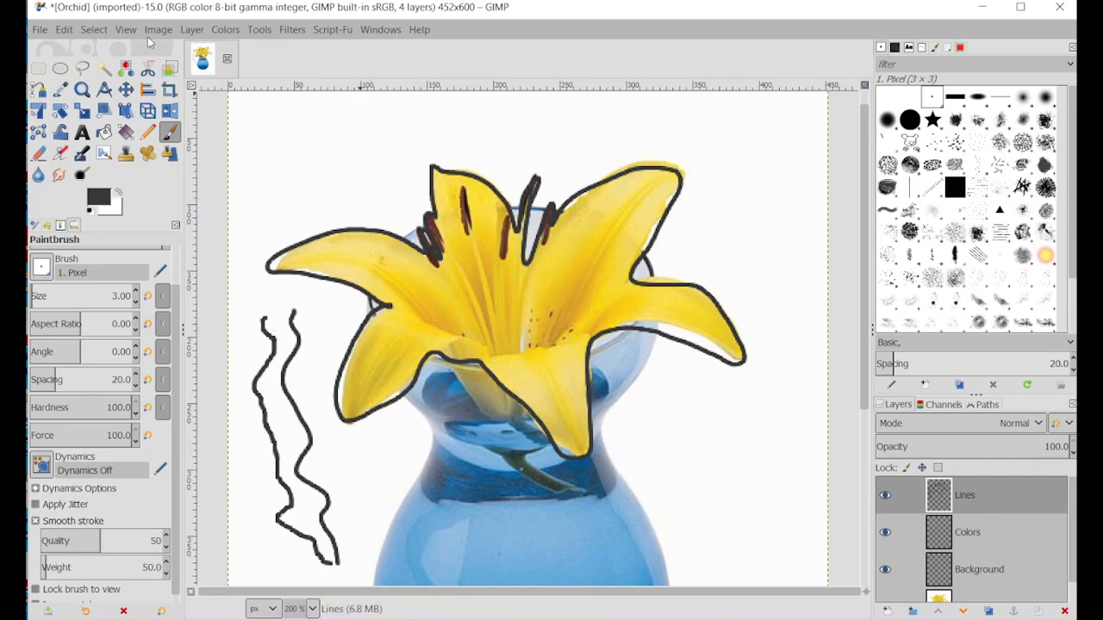
{"action": "left_click", "coordinate": [66, 29]}
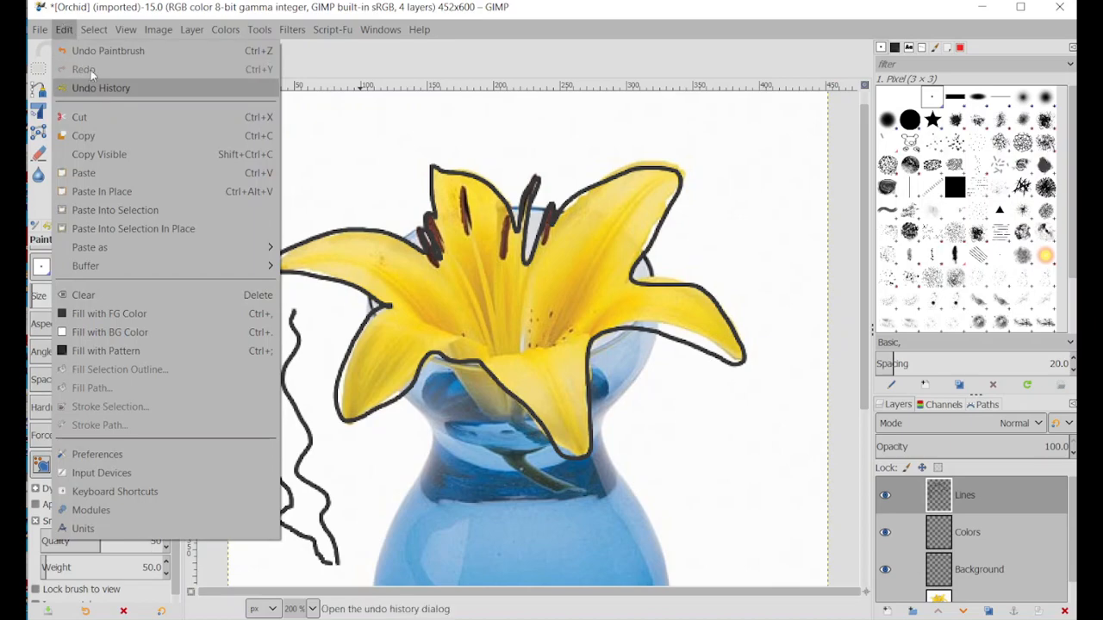
{"action": "left_click", "coordinate": [90, 51]}
{"action": "left_click", "coordinate": [65, 29]}
{"action": "left_click", "coordinate": [88, 51]}
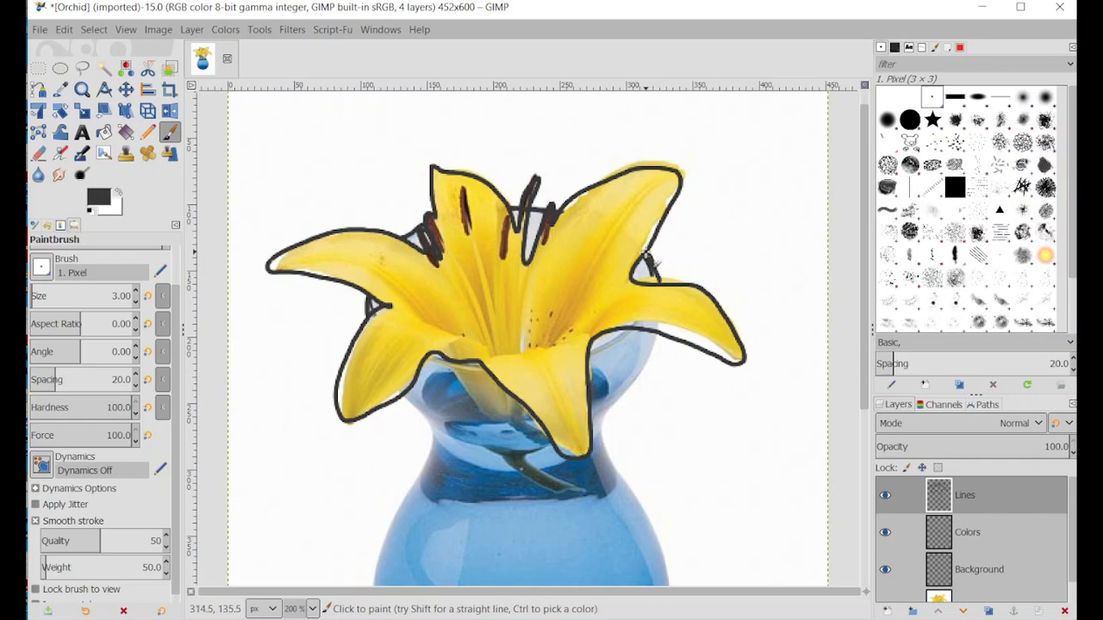
Step: Trace both sides of the vase's neck and the round outline of its body on the Lines layer
{"action": "scroll", "coordinate": [648, 255], "scroll_direction": "down", "scroll_amount": 3}
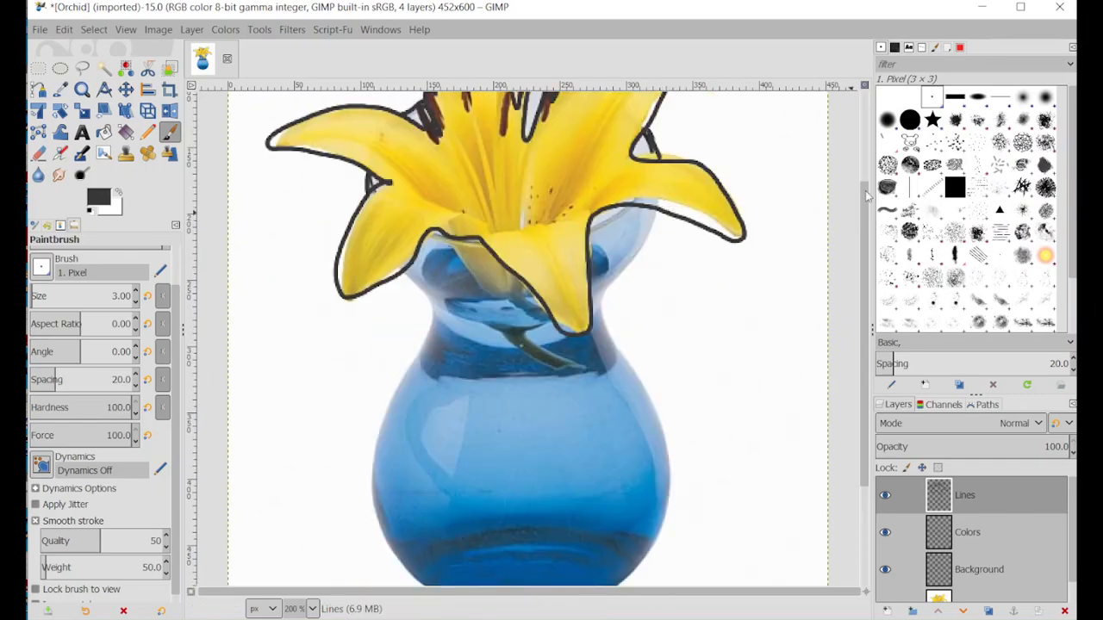
{"action": "left_click_drag", "start_coordinate": [867, 197], "coordinate": [866, 215]}
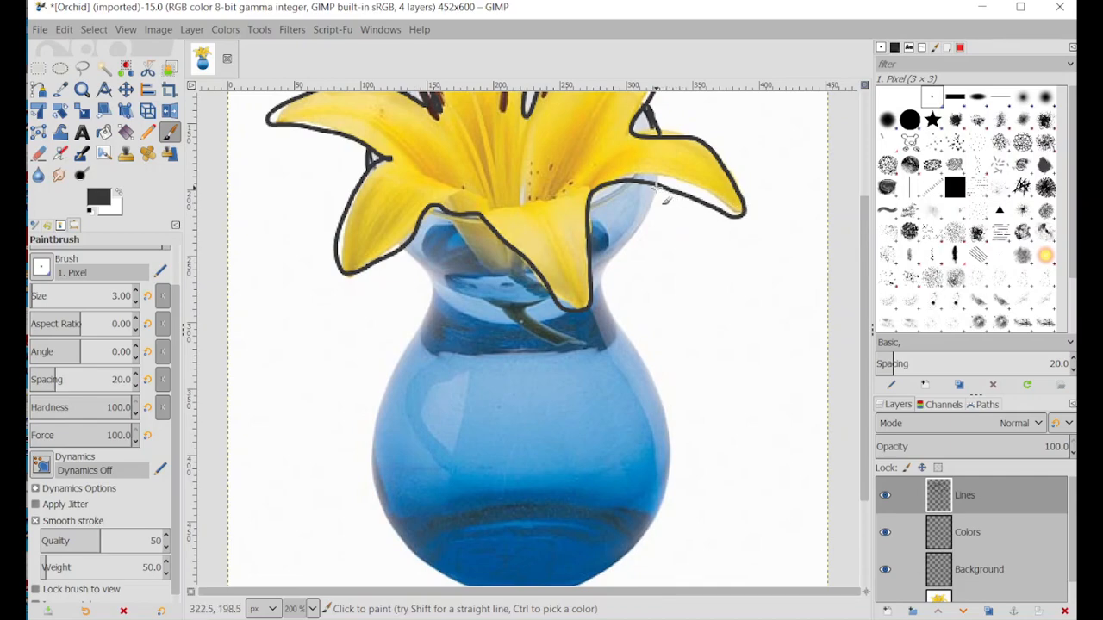
{"action": "mouse_move", "coordinate": [662, 199]}
{"action": "left_mouse_down"}
{"action": "mouse_move", "coordinate": [602, 289]}
{"action": "mouse_move", "coordinate": [649, 370]}
{"action": "left_mouse_up"}
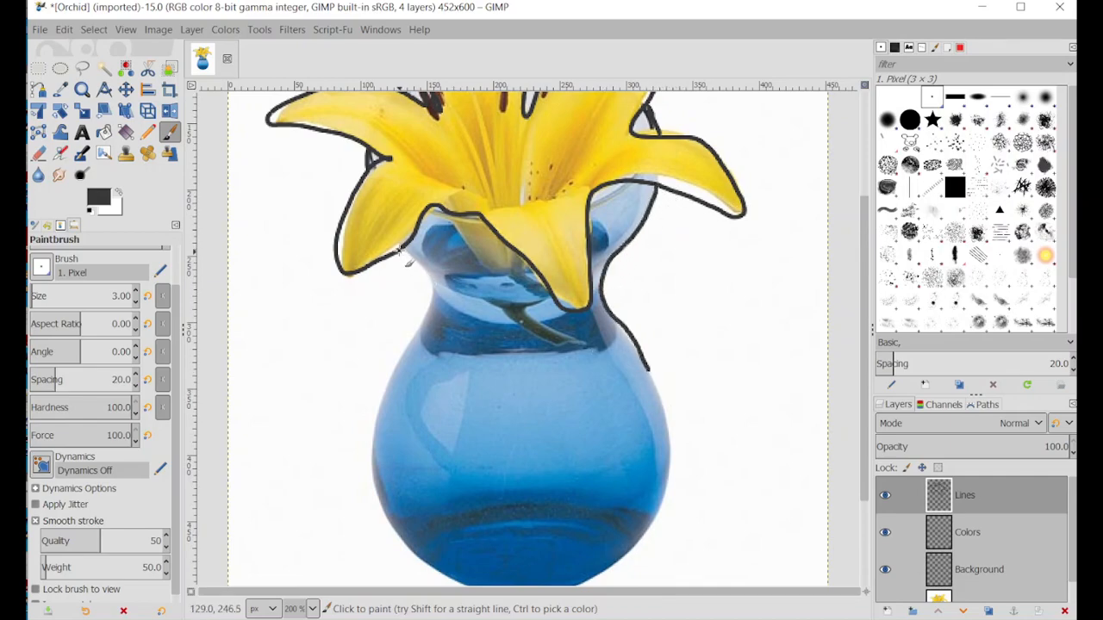
{"action": "mouse_move", "coordinate": [399, 249]}
{"action": "left_mouse_down"}
{"action": "mouse_move", "coordinate": [431, 271]}
{"action": "mouse_move", "coordinate": [431, 309]}
{"action": "mouse_move", "coordinate": [387, 373]}
{"action": "mouse_move", "coordinate": [383, 452]}
{"action": "left_mouse_up"}
{"action": "scroll", "coordinate": [467, 378], "scroll_direction": "down", "scroll_amount": 3}
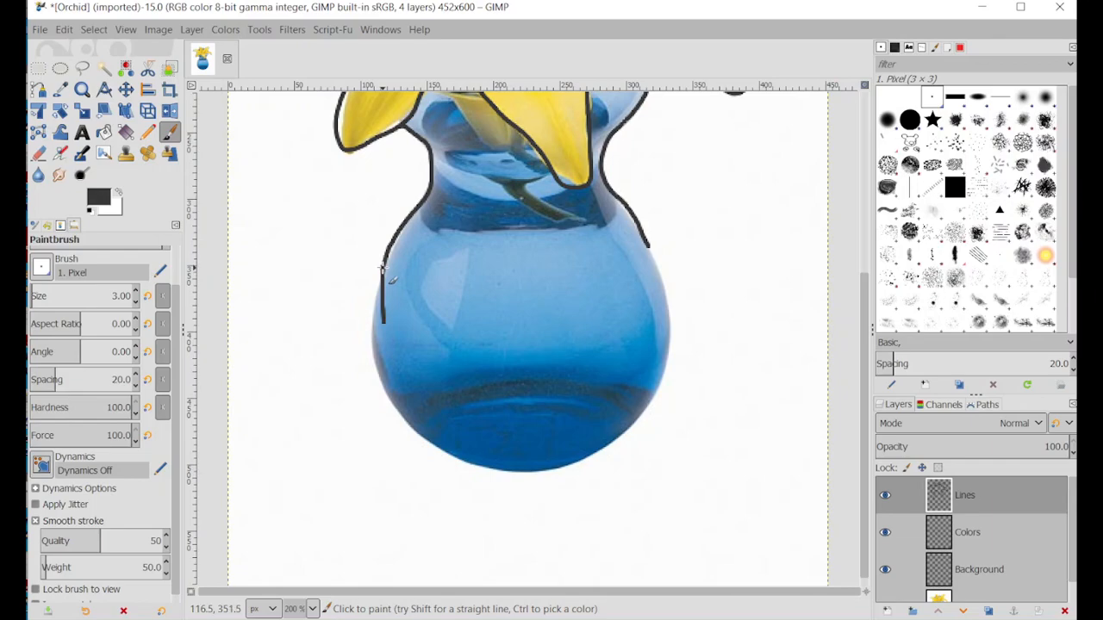
{"action": "mouse_move", "coordinate": [382, 268]}
{"action": "left_mouse_down"}
{"action": "mouse_move", "coordinate": [373, 362]}
{"action": "mouse_move", "coordinate": [400, 417]}
{"action": "mouse_move", "coordinate": [472, 476]}
{"action": "mouse_move", "coordinate": [534, 479]}
{"action": "mouse_move", "coordinate": [600, 462]}
{"action": "mouse_move", "coordinate": [652, 420]}
{"action": "mouse_move", "coordinate": [673, 343]}
{"action": "mouse_move", "coordinate": [668, 278]}
{"action": "mouse_move", "coordinate": [647, 240]}
{"action": "left_mouse_up"}
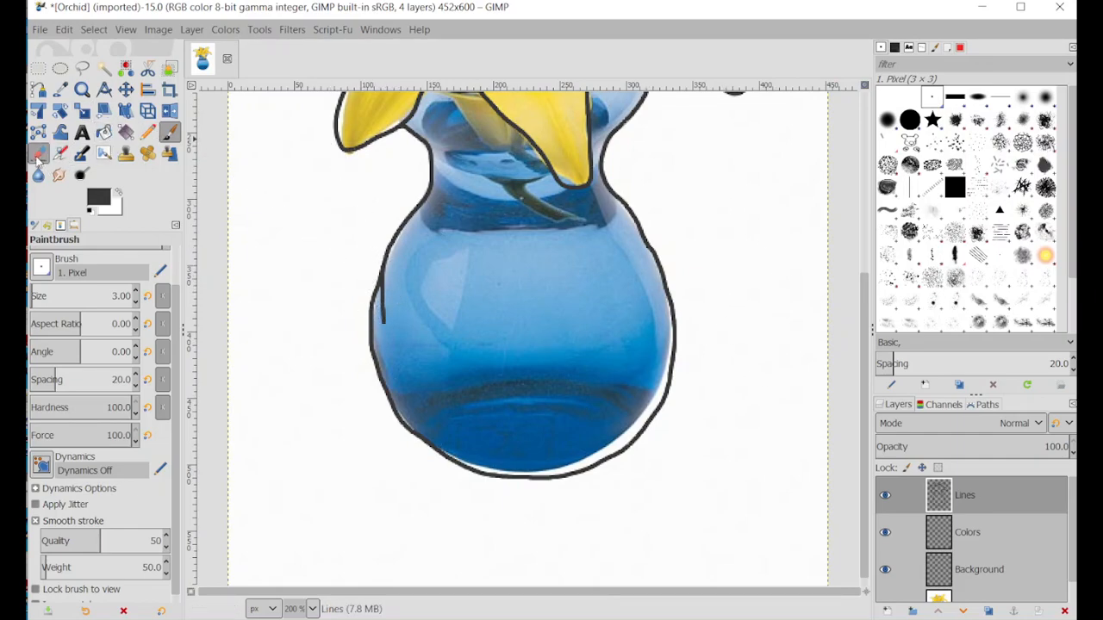
Step: Erase the stray line inside the vase's left edge and repaint the gap in the outline with the Paintbrush
{"action": "left_click", "coordinate": [38, 156]}
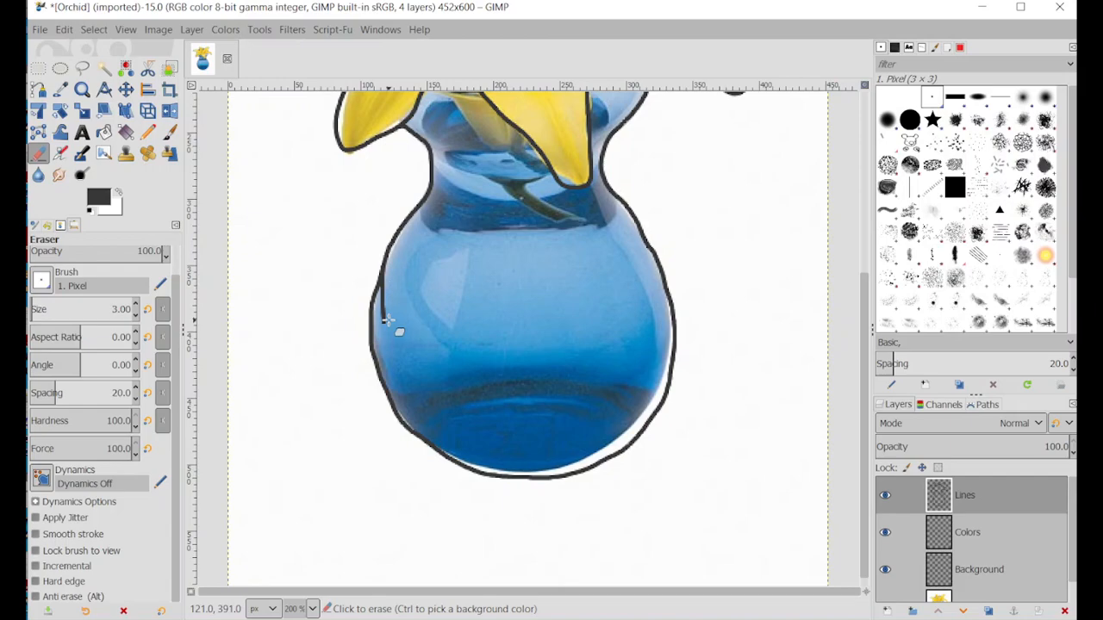
{"action": "left_click_drag", "start_coordinate": [383, 300], "coordinate": [382, 324]}
{"action": "left_click_drag", "start_coordinate": [388, 263], "coordinate": [388, 322]}
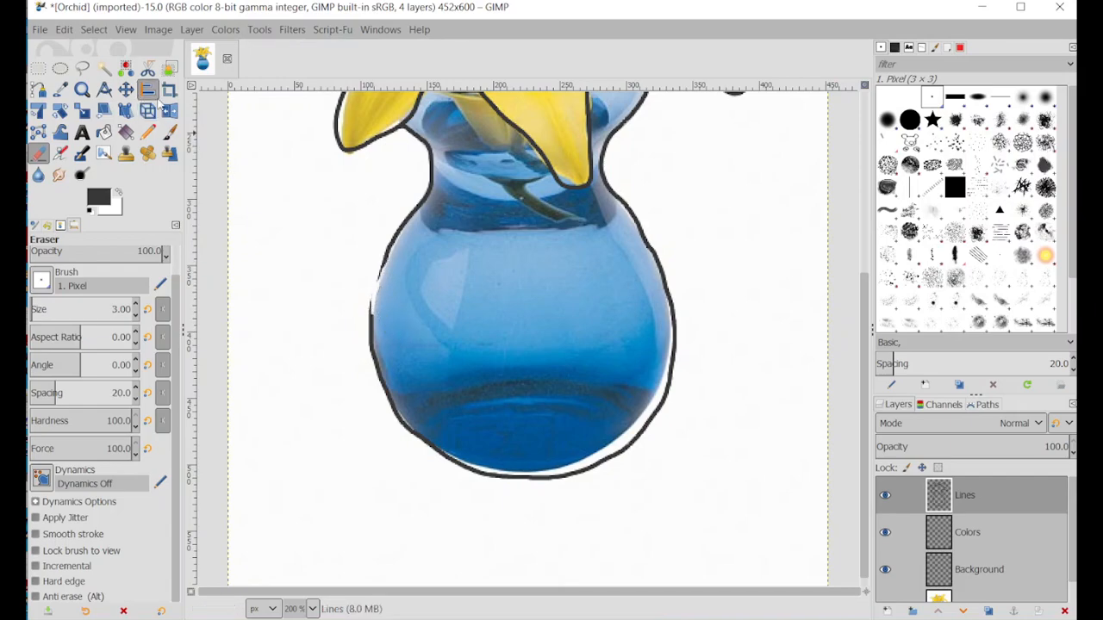
{"action": "left_click", "coordinate": [169, 131]}
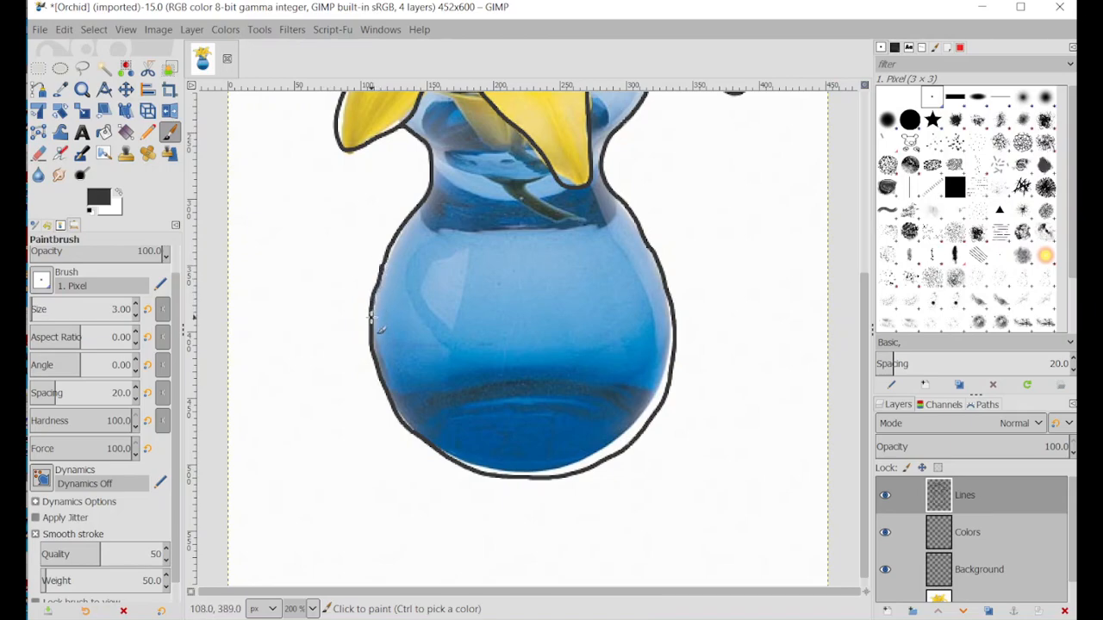
{"action": "left_click_drag", "start_coordinate": [371, 309], "coordinate": [389, 250]}
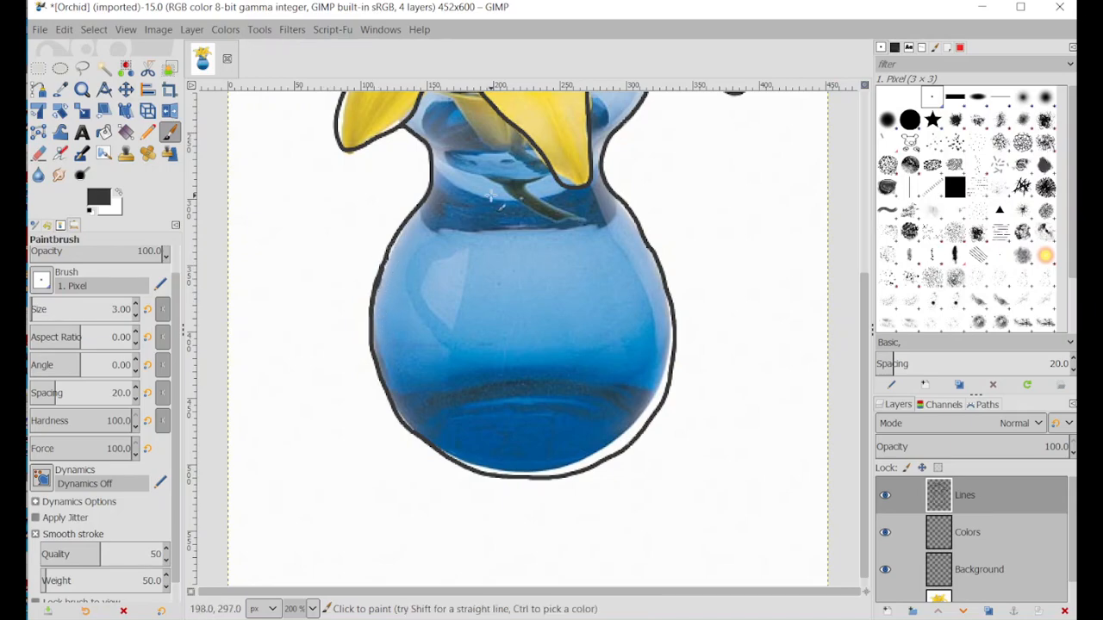
Step: Paint the short piece of vase rim between the front petal and the lower right petal
{"action": "scroll", "coordinate": [768, 368], "scroll_direction": "up", "scroll_amount": 2}
{"action": "scroll", "coordinate": [768, 368], "scroll_direction": "up", "scroll_amount": 4}
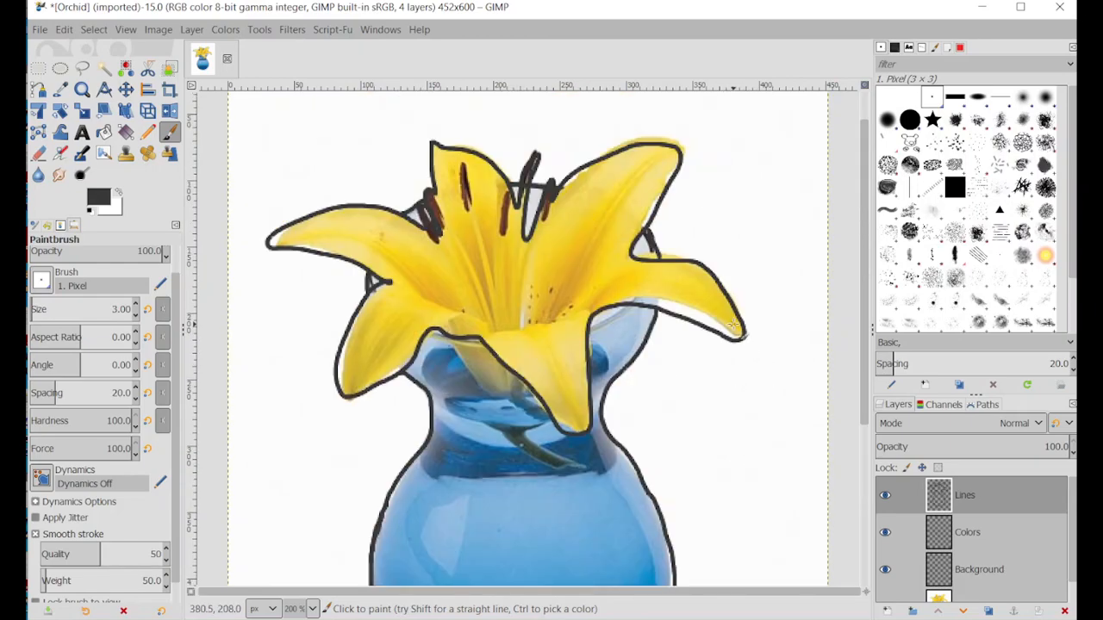
{"action": "scroll", "coordinate": [568, 306], "scroll_direction": "down", "scroll_amount": 3}
{"action": "scroll", "coordinate": [611, 317], "scroll_direction": "up", "scroll_amount": 3}
{"action": "scroll", "coordinate": [462, 328], "scroll_direction": "down", "scroll_amount": 3}
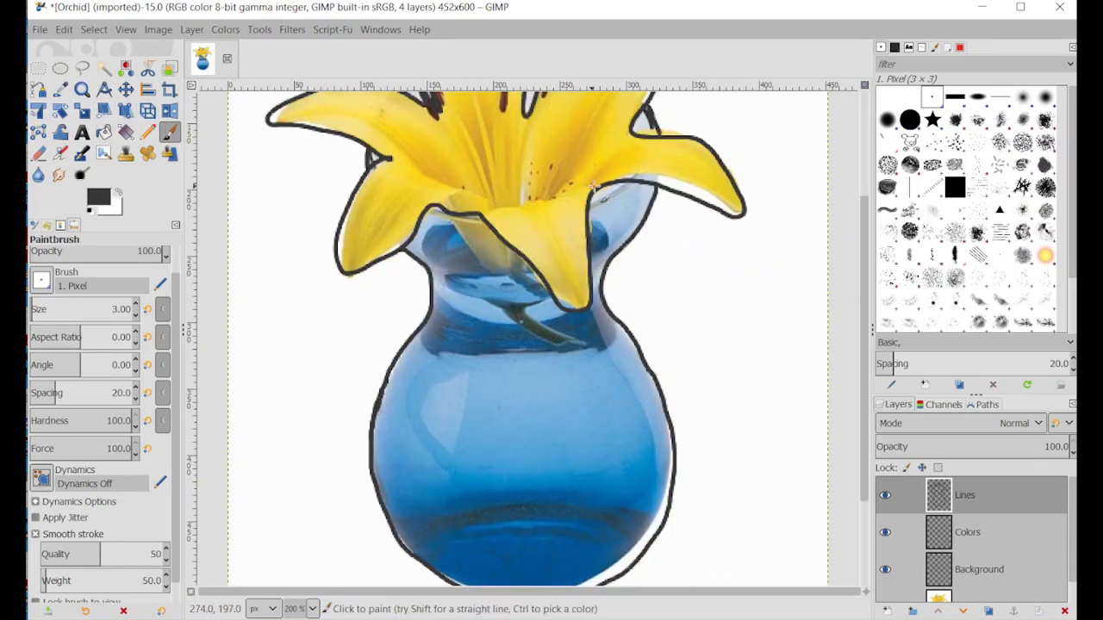
{"action": "left_click_drag", "start_coordinate": [591, 205], "coordinate": [633, 179]}
{"action": "scroll", "coordinate": [728, 285], "scroll_direction": "up", "scroll_amount": 3}
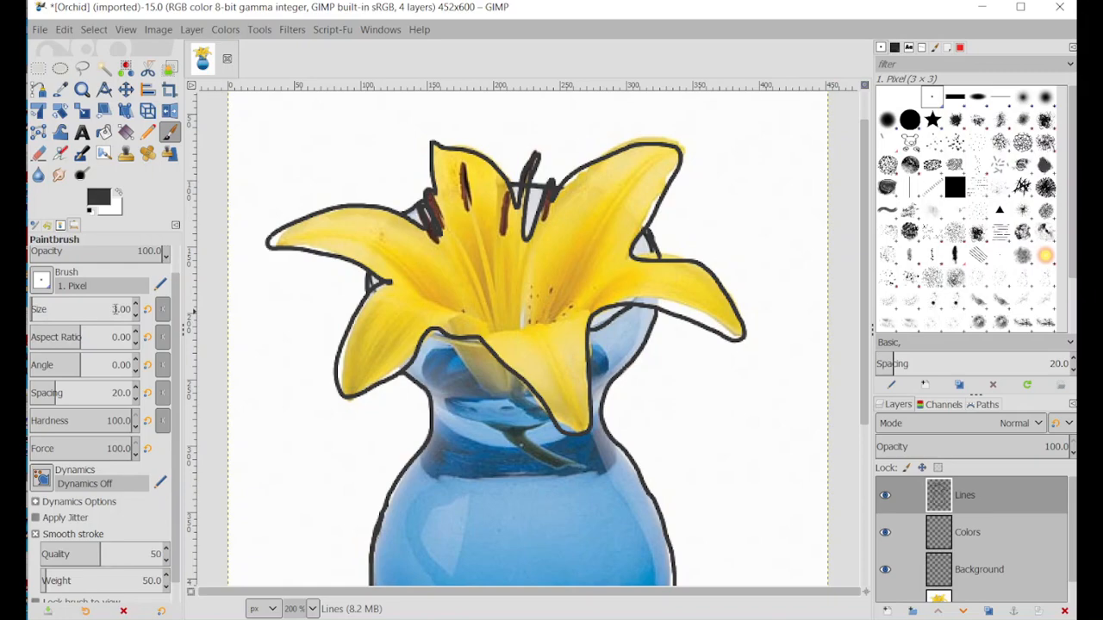
{"action": "left_click", "coordinate": [135, 315]}
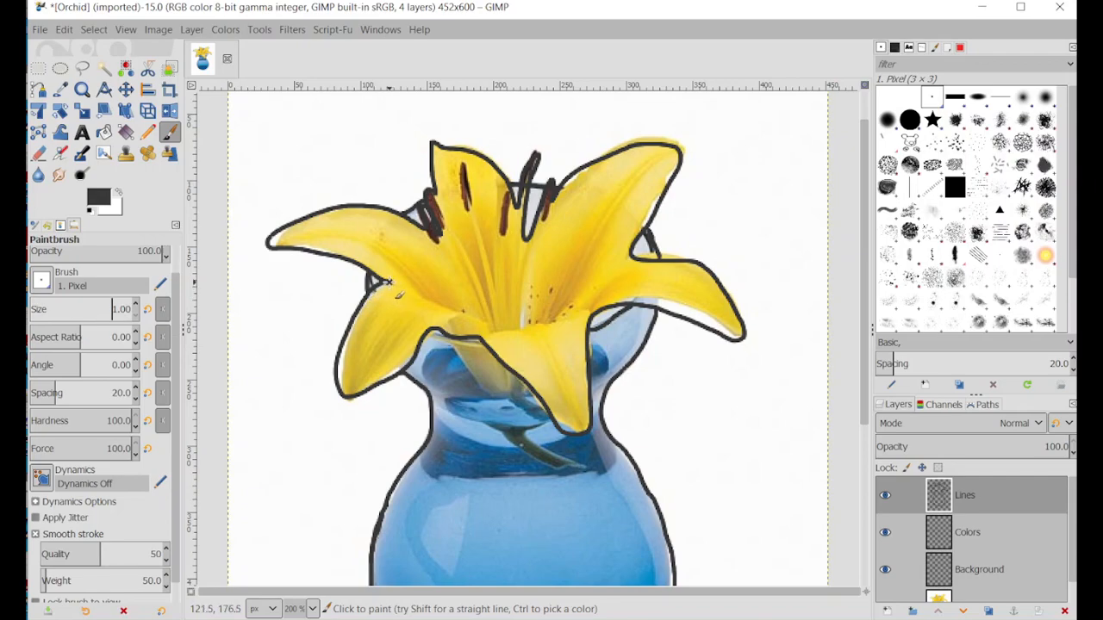
{"action": "left_click_drag", "start_coordinate": [386, 282], "coordinate": [501, 336]}
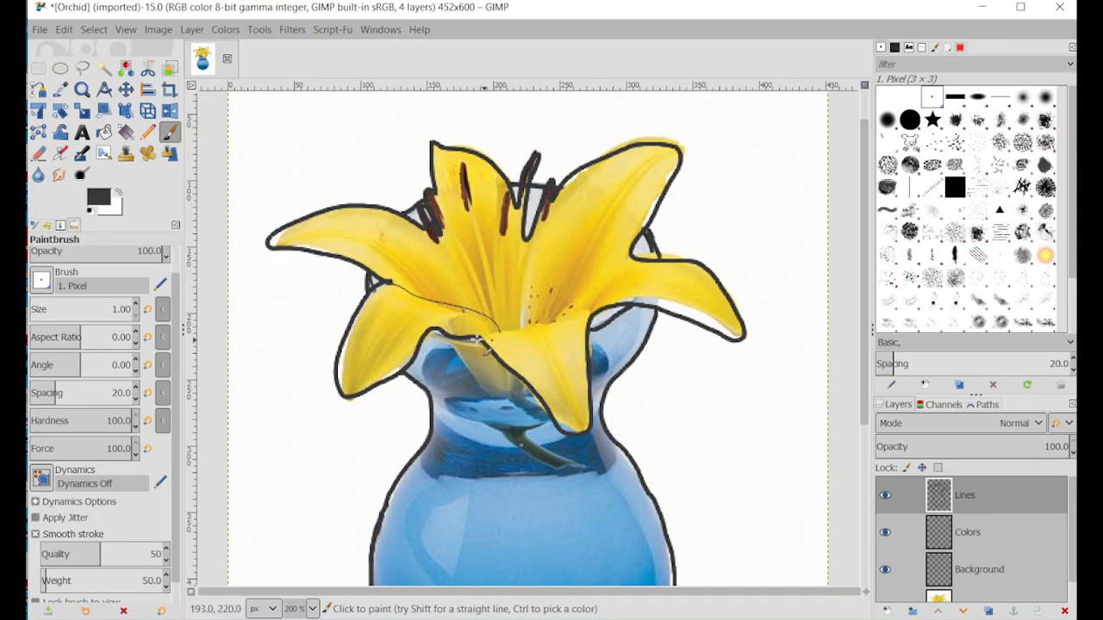
{"action": "key", "text": "ctrl+z"}
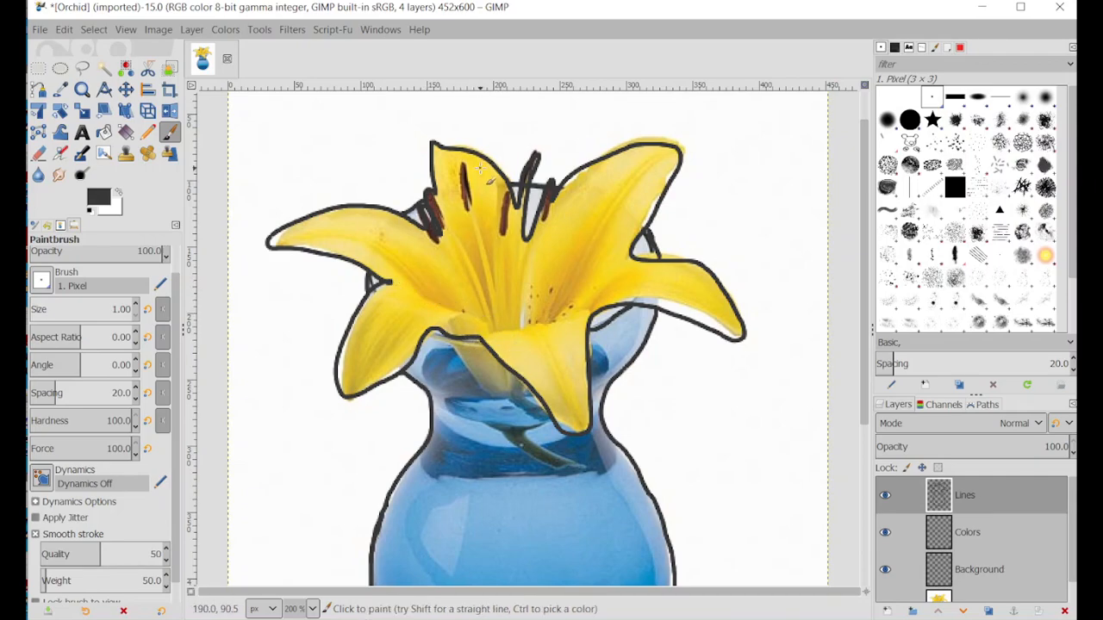
Step: Set the brush size to 2 and trace the inner edges of the lower left and front petals
{"action": "left_click", "coordinate": [138, 305]}
{"action": "mouse_move", "coordinate": [394, 284]}
{"action": "left_mouse_down"}
{"action": "mouse_move", "coordinate": [482, 319]}
{"action": "mouse_move", "coordinate": [494, 337]}
{"action": "mouse_move", "coordinate": [464, 338]}
{"action": "mouse_move", "coordinate": [488, 327]}
{"action": "mouse_move", "coordinate": [472, 318]}
{"action": "mouse_move", "coordinate": [430, 330]}
{"action": "left_mouse_up"}
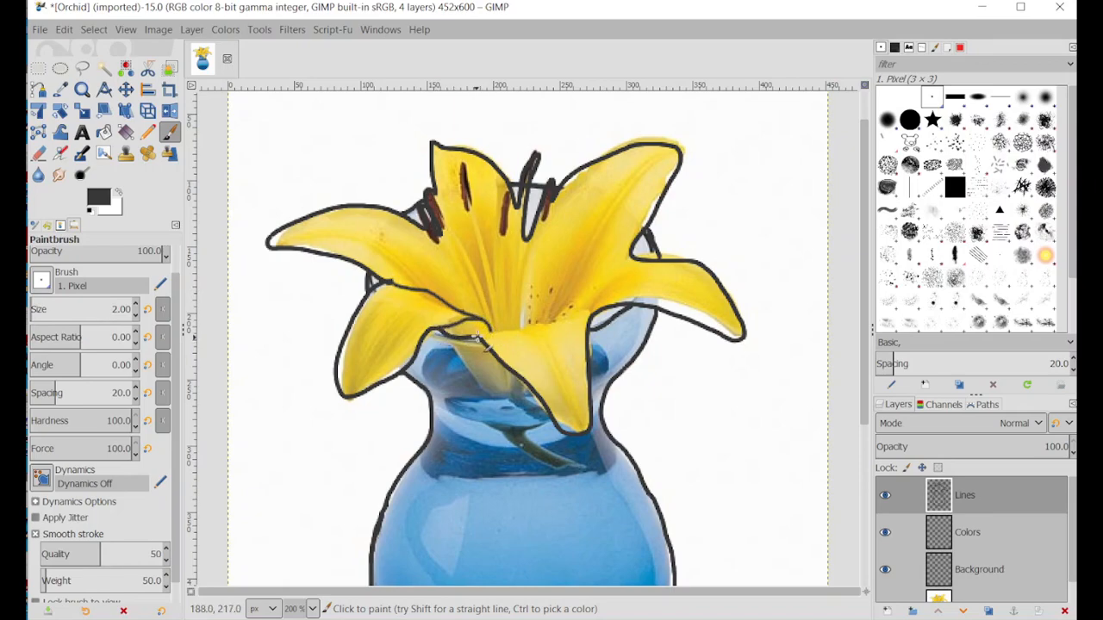
{"action": "left_click_drag", "start_coordinate": [506, 330], "coordinate": [596, 316]}
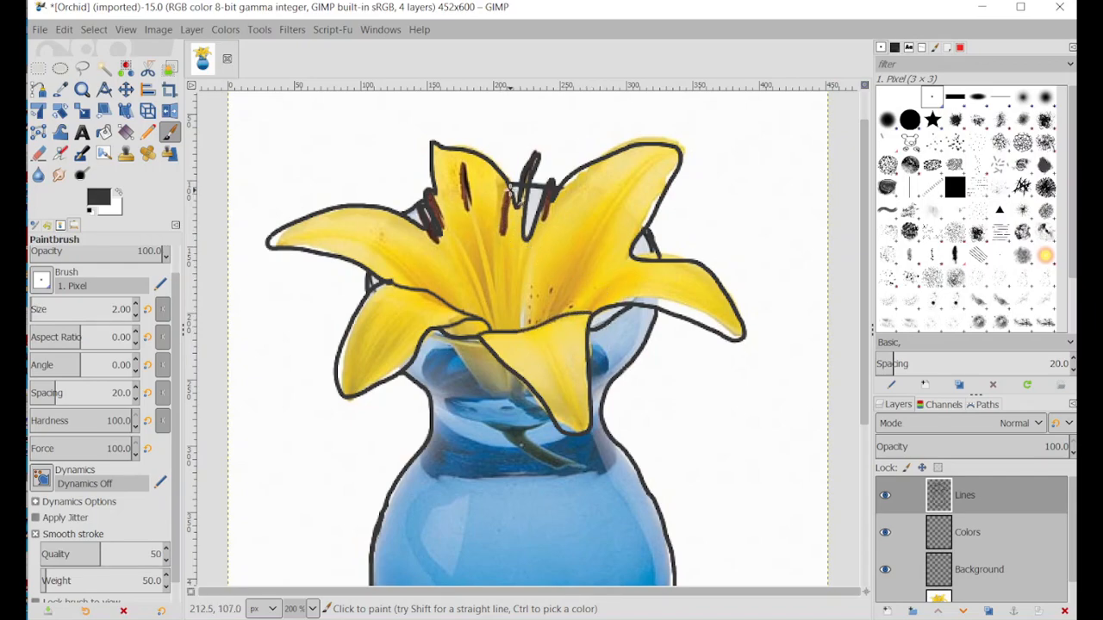
Step: Outline the stamen tips and paint the filaments and inner petal edges down to the flower's center
{"action": "mouse_move", "coordinate": [510, 186]}
{"action": "left_mouse_down"}
{"action": "mouse_move", "coordinate": [497, 237]}
{"action": "mouse_move", "coordinate": [513, 257]}
{"action": "mouse_move", "coordinate": [512, 196]}
{"action": "left_mouse_up"}
{"action": "mouse_move", "coordinate": [463, 161]}
{"action": "left_mouse_down"}
{"action": "mouse_move", "coordinate": [467, 209]}
{"action": "mouse_move", "coordinate": [462, 161]}
{"action": "left_mouse_up"}
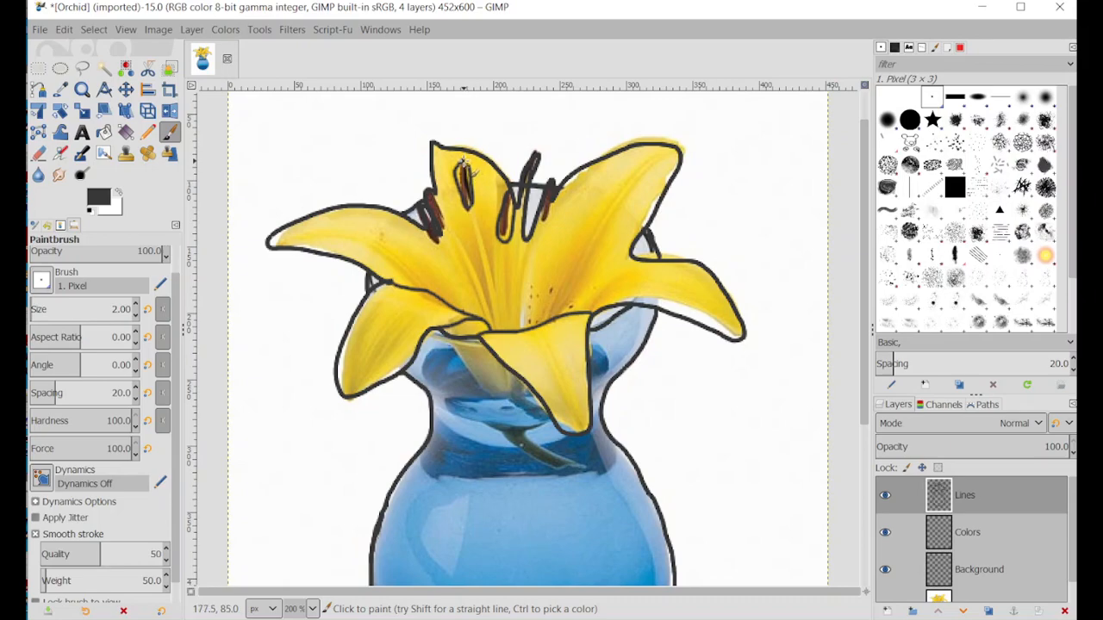
{"action": "mouse_move", "coordinate": [438, 197]}
{"action": "left_mouse_down"}
{"action": "mouse_move", "coordinate": [452, 228]}
{"action": "mouse_move", "coordinate": [441, 247]}
{"action": "mouse_move", "coordinate": [432, 240]}
{"action": "mouse_move", "coordinate": [454, 241]}
{"action": "mouse_move", "coordinate": [447, 228]}
{"action": "mouse_move", "coordinate": [491, 333]}
{"action": "left_mouse_up"}
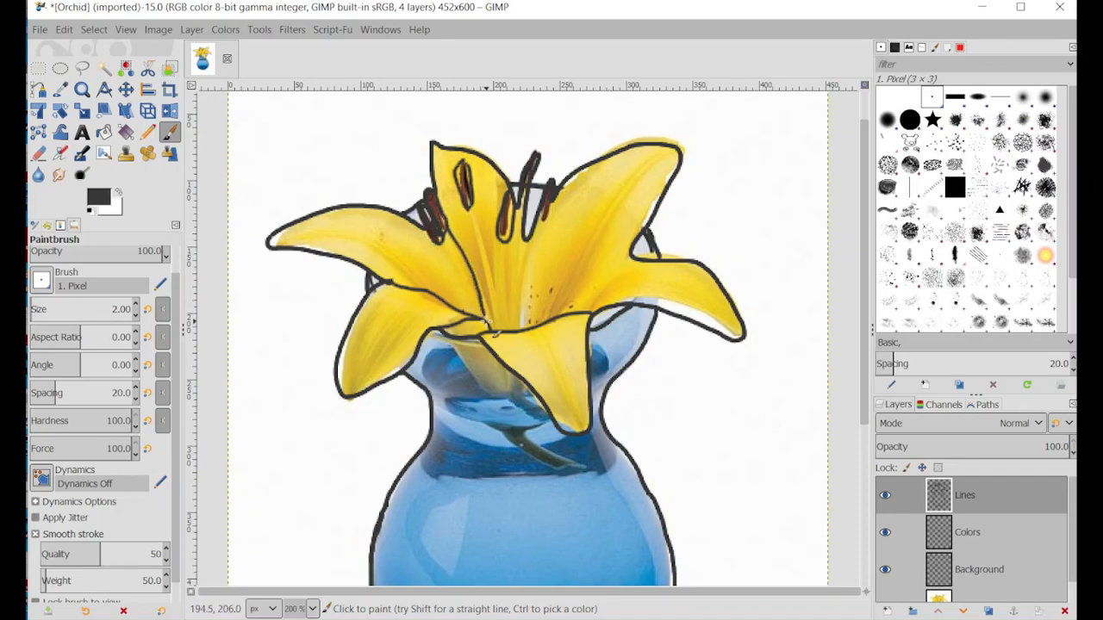
{"action": "left_click_drag", "start_coordinate": [473, 220], "coordinate": [493, 325]}
{"action": "left_click_drag", "start_coordinate": [500, 236], "coordinate": [493, 329]}
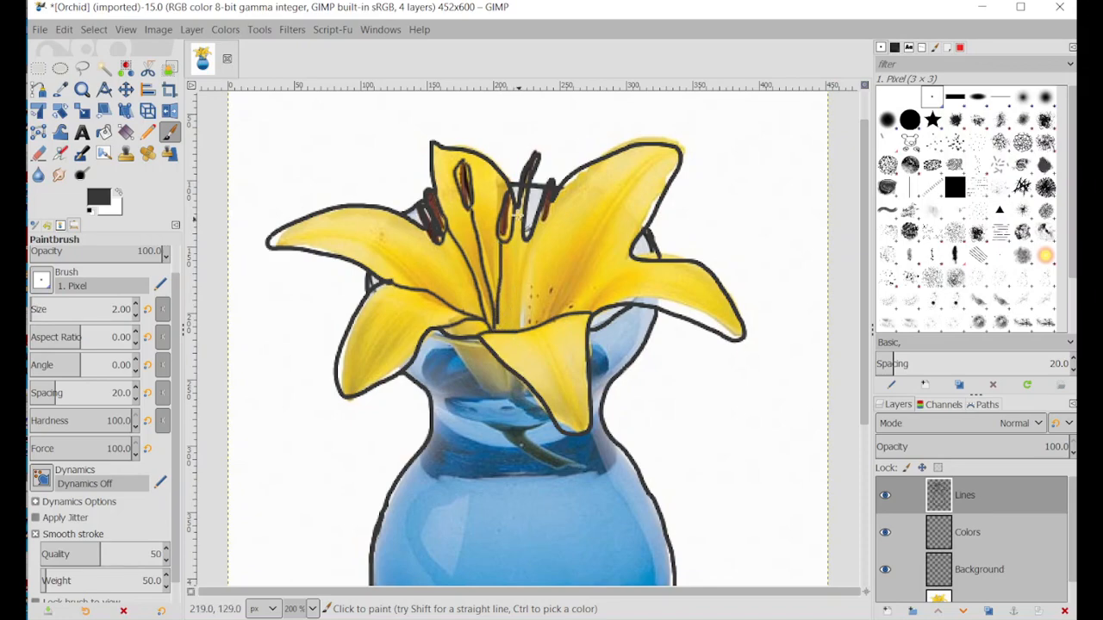
{"action": "left_click_drag", "start_coordinate": [534, 220], "coordinate": [522, 331]}
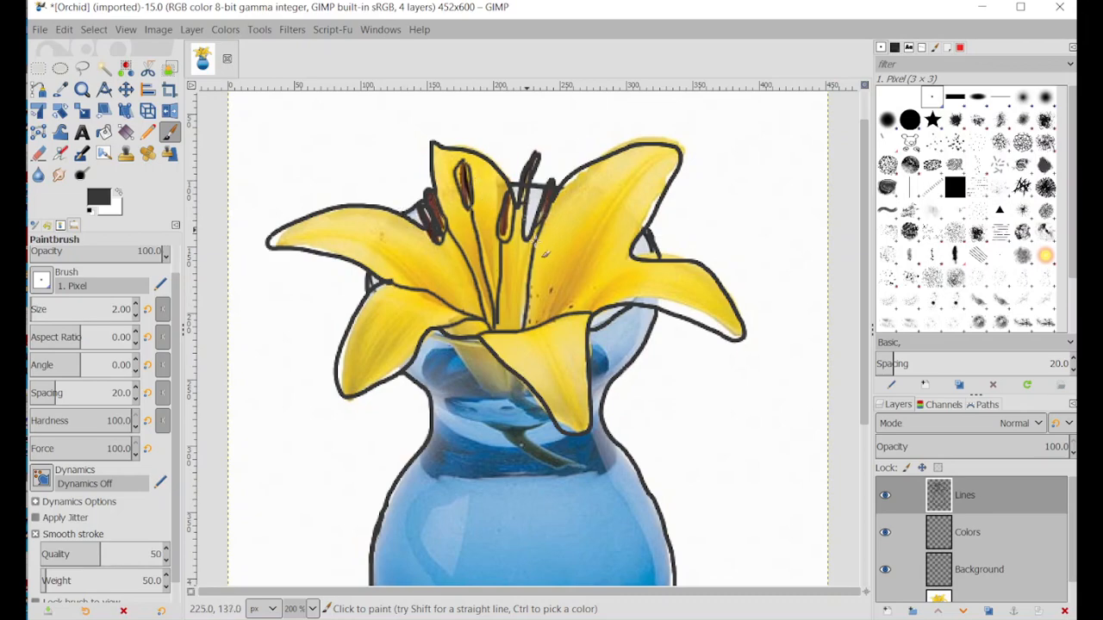
{"action": "left_click_drag", "start_coordinate": [524, 241], "coordinate": [510, 332]}
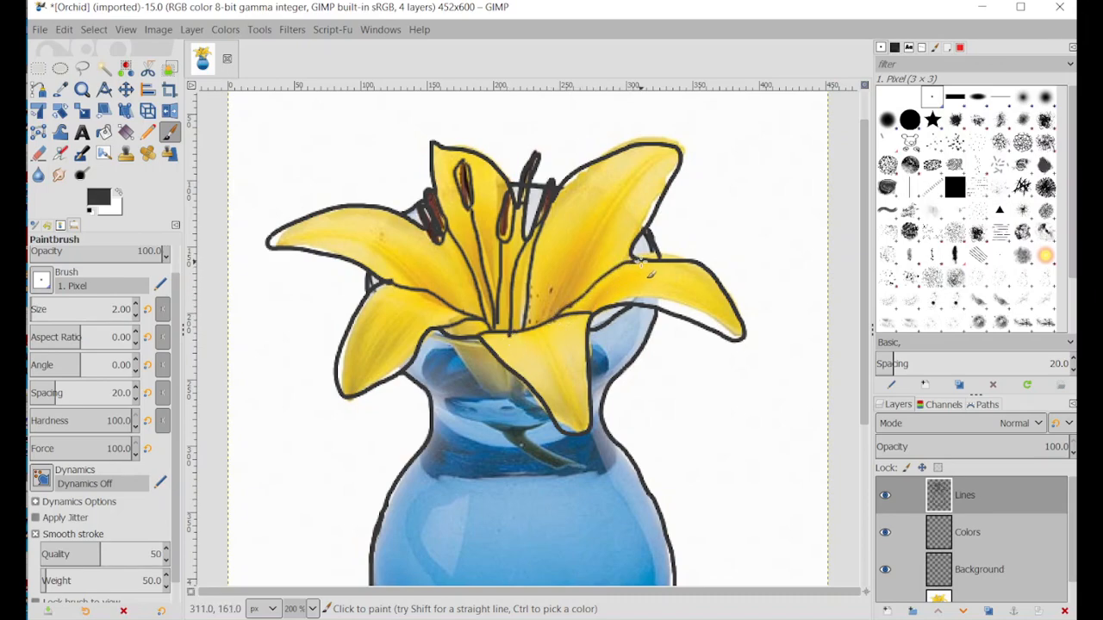
Step: Trace the flower's base and the green stem seen through the glass in the vase's neck
{"action": "scroll", "coordinate": [584, 231], "scroll_direction": "down", "scroll_amount": 3}
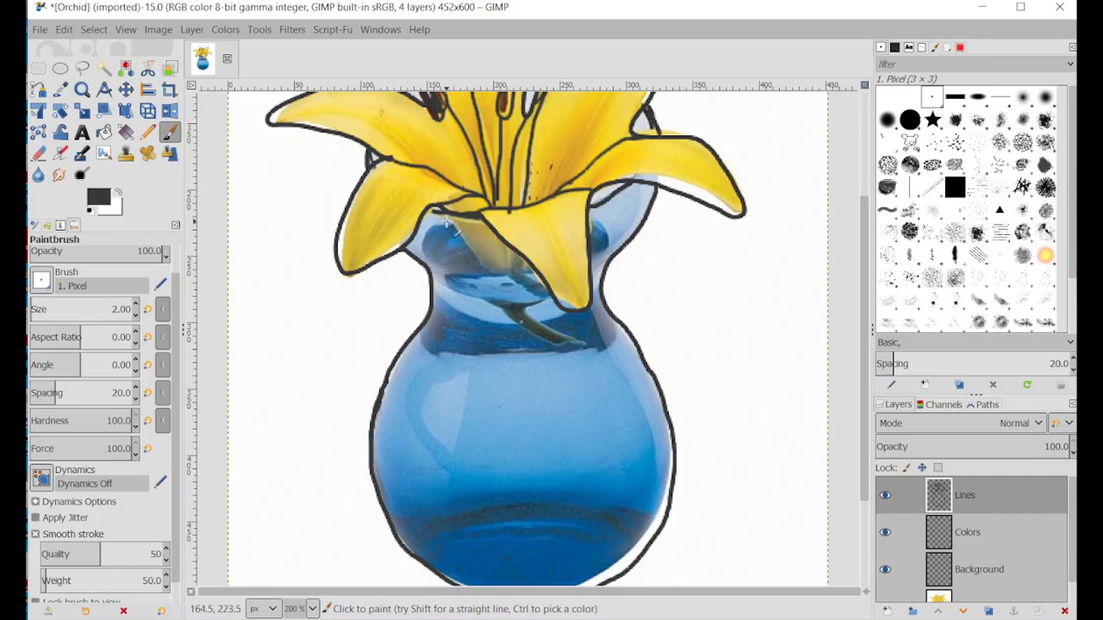
{"action": "mouse_move", "coordinate": [446, 222]}
{"action": "left_mouse_down"}
{"action": "mouse_move", "coordinate": [483, 270]}
{"action": "mouse_move", "coordinate": [528, 267]}
{"action": "left_mouse_up"}
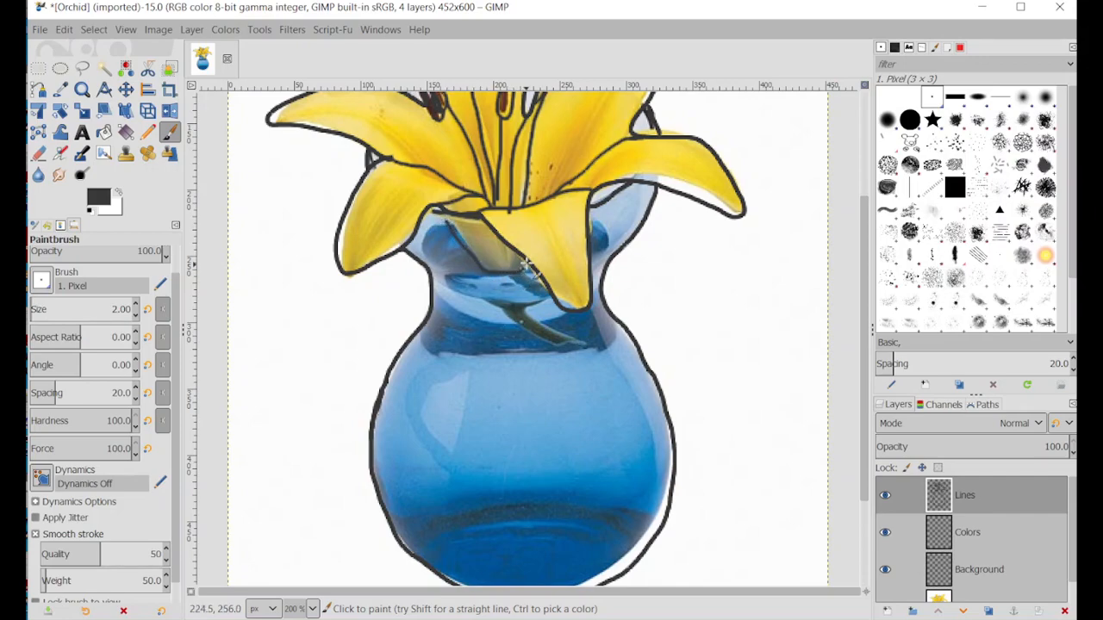
{"action": "mouse_move", "coordinate": [501, 310]}
{"action": "left_mouse_down"}
{"action": "mouse_move", "coordinate": [585, 344]}
{"action": "mouse_move", "coordinate": [526, 309]}
{"action": "mouse_move", "coordinate": [553, 300]}
{"action": "left_mouse_up"}
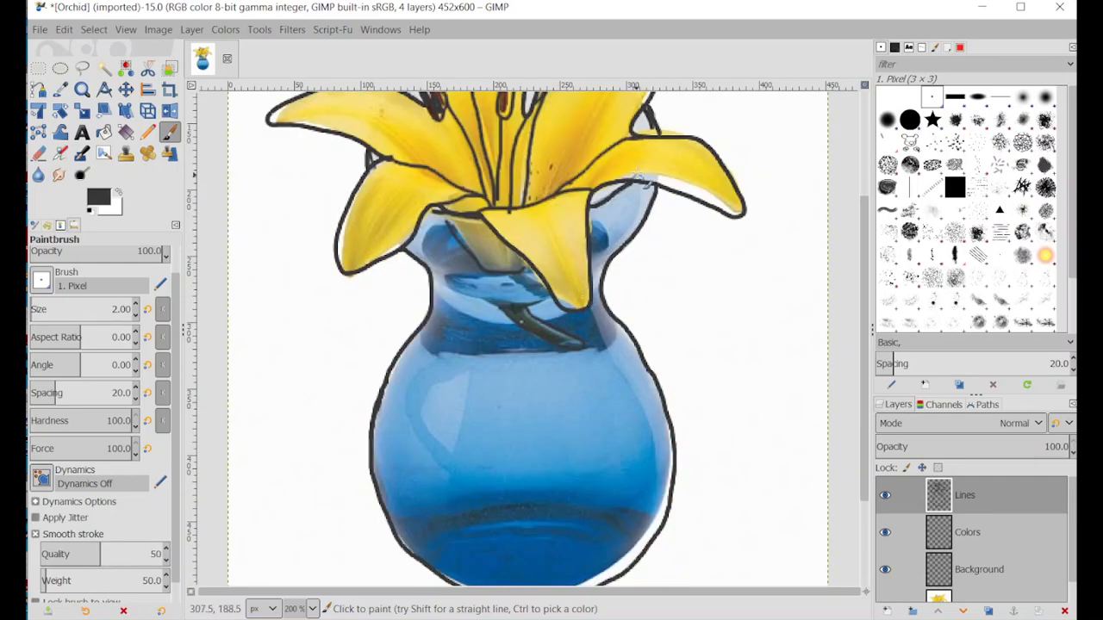
Step: Check the line drawing at 100% zoom by hiding the Image layer and showing it again
{"action": "left_click", "coordinate": [312, 608]}
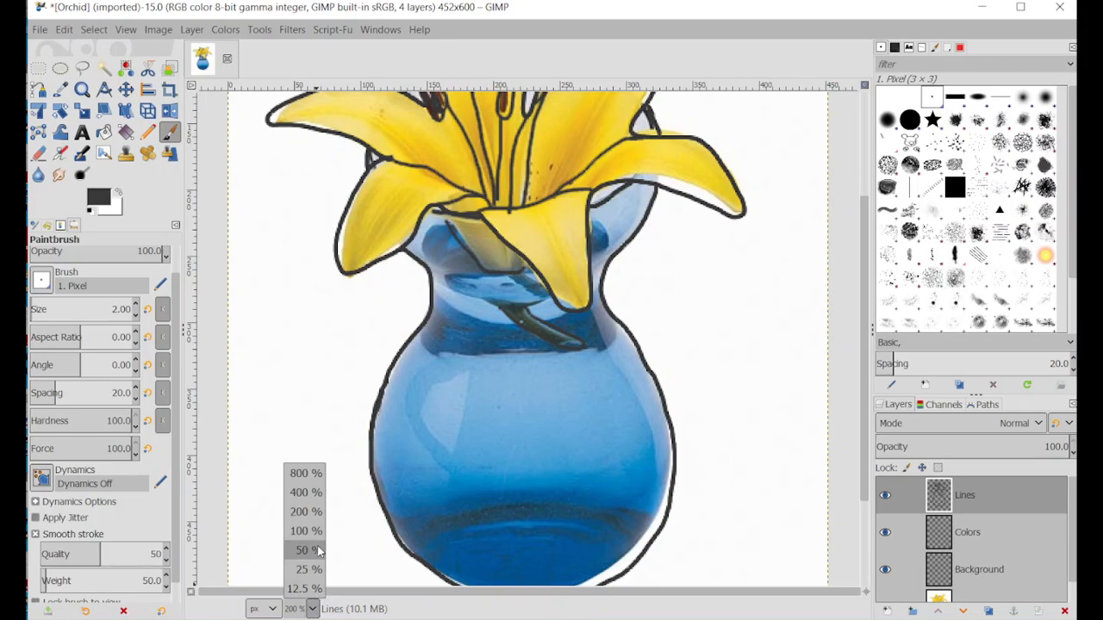
{"action": "left_click", "coordinate": [301, 541]}
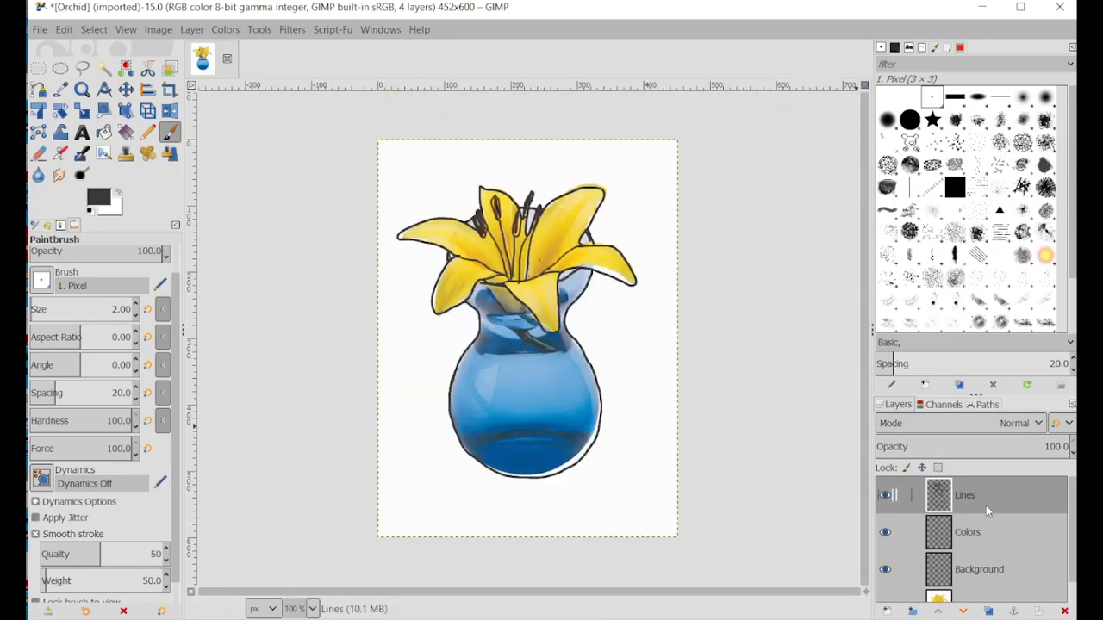
{"action": "scroll", "coordinate": [990, 516], "scroll_direction": "down", "scroll_amount": 1}
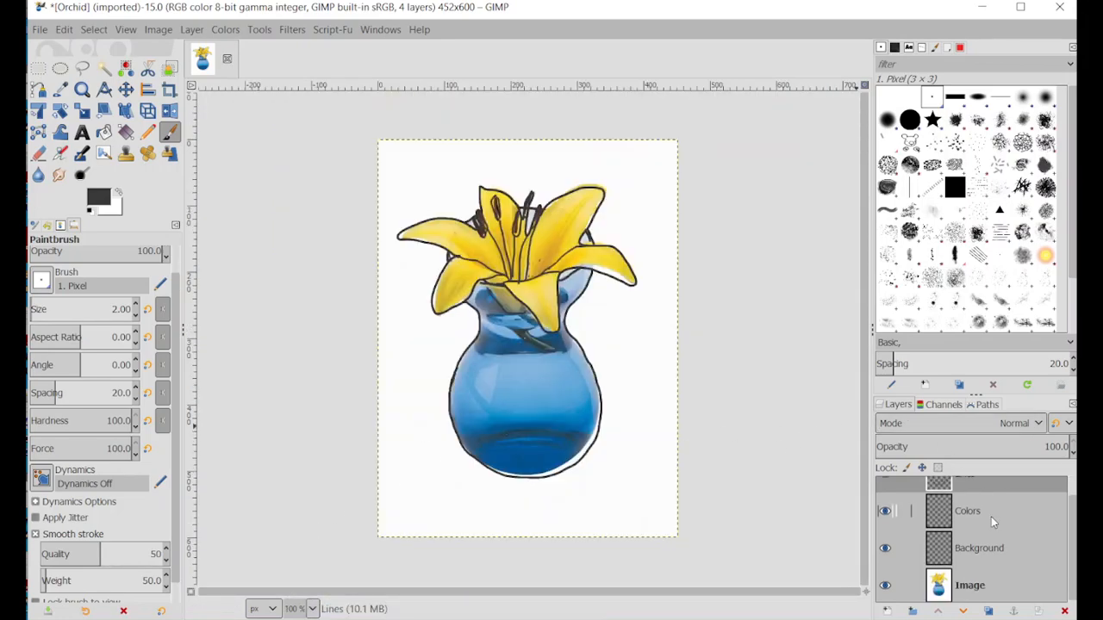
{"action": "left_click", "coordinate": [885, 584]}
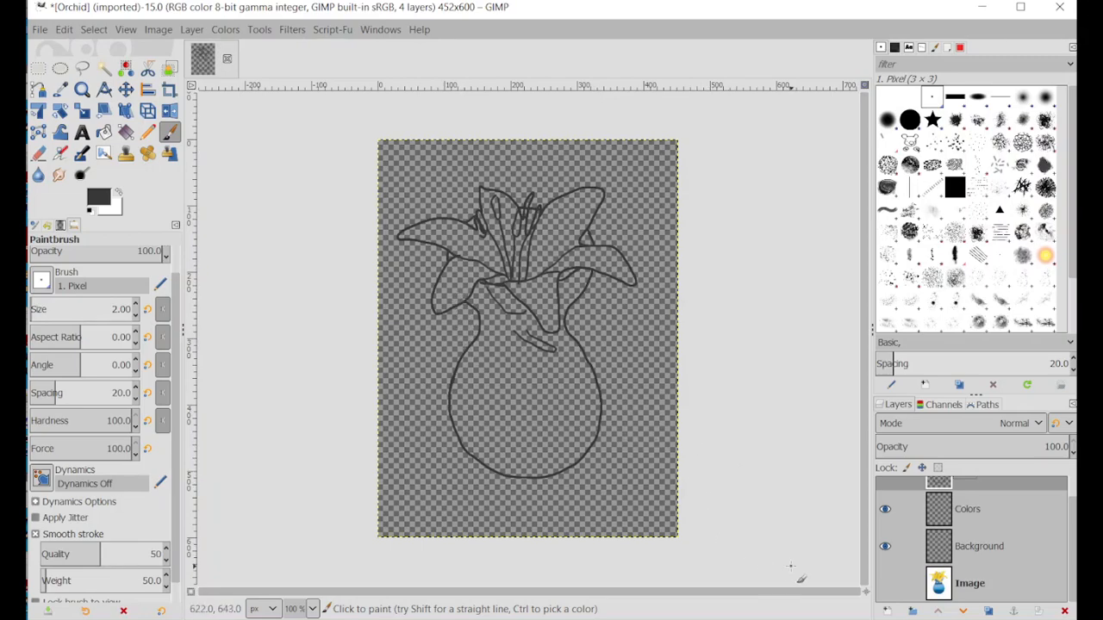
{"action": "left_click", "coordinate": [885, 584]}
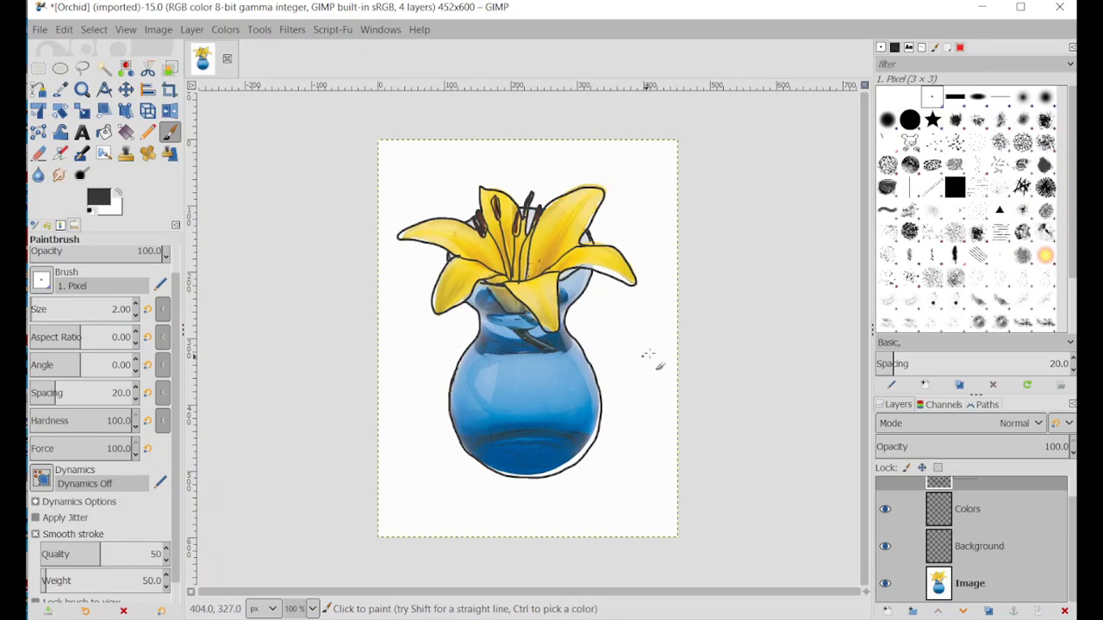
{"action": "scroll", "coordinate": [987, 539], "scroll_direction": "up", "scroll_amount": 1}
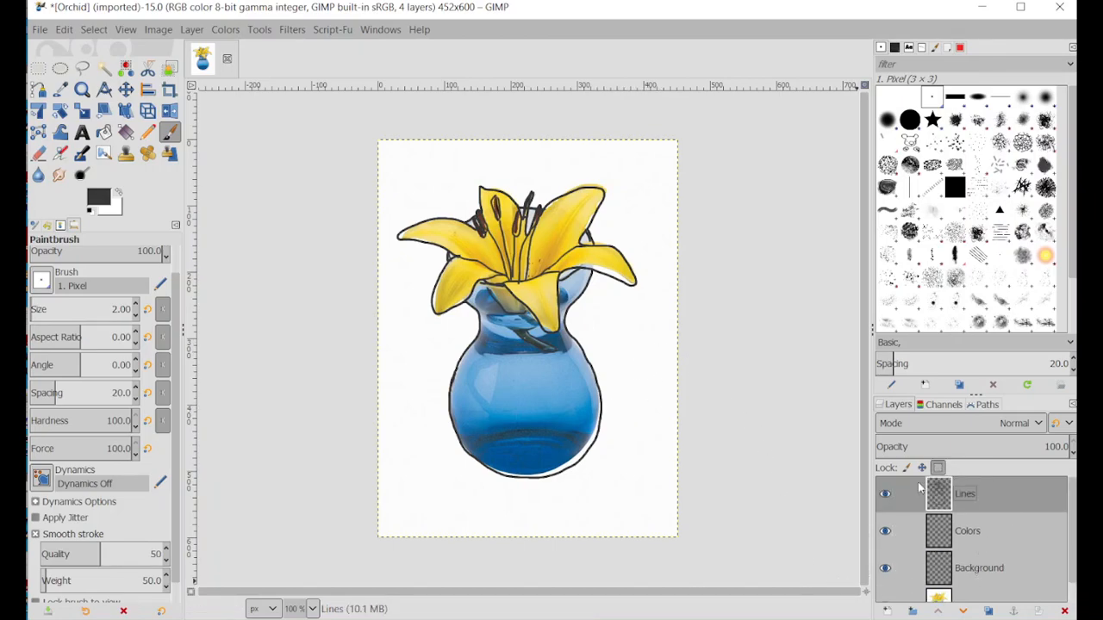
Step: Fill the Background layer with the muted teal 84c6c1 using Bucket Fill
{"action": "left_click", "coordinate": [1004, 575]}
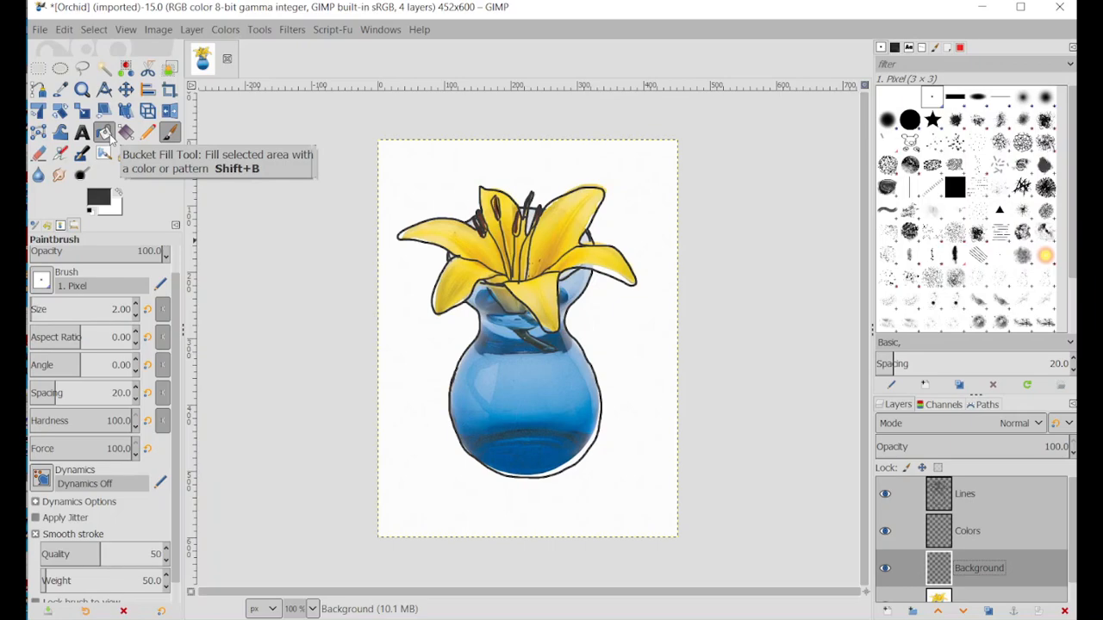
{"action": "left_click", "coordinate": [105, 134]}
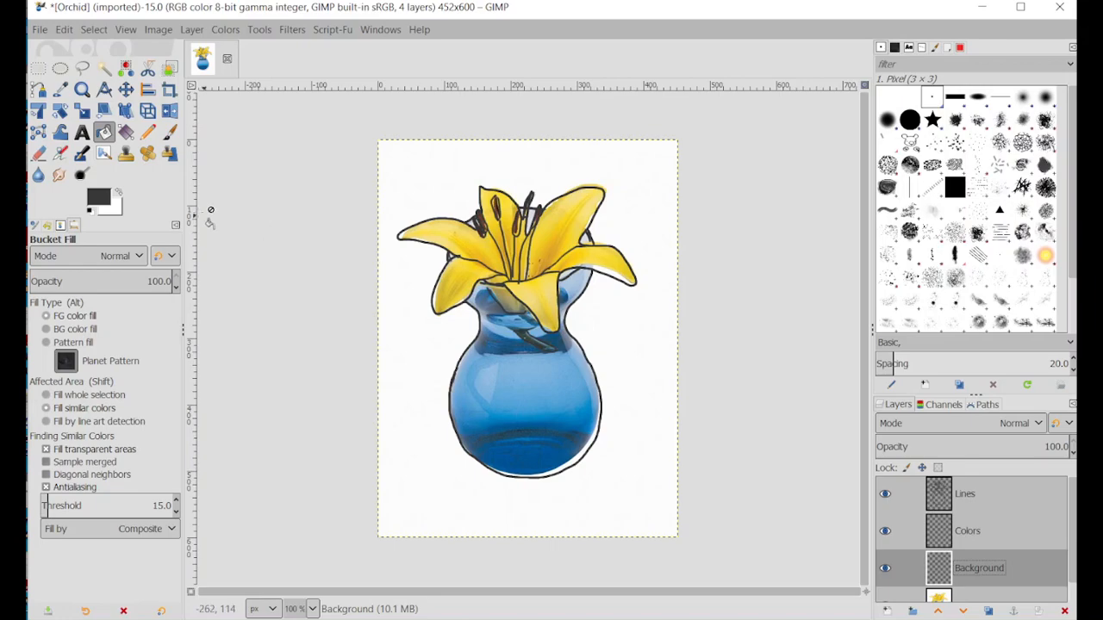
{"action": "left_click", "coordinate": [101, 199]}
{"action": "left_click_drag", "start_coordinate": [594, 251], "coordinate": [452, 190]}
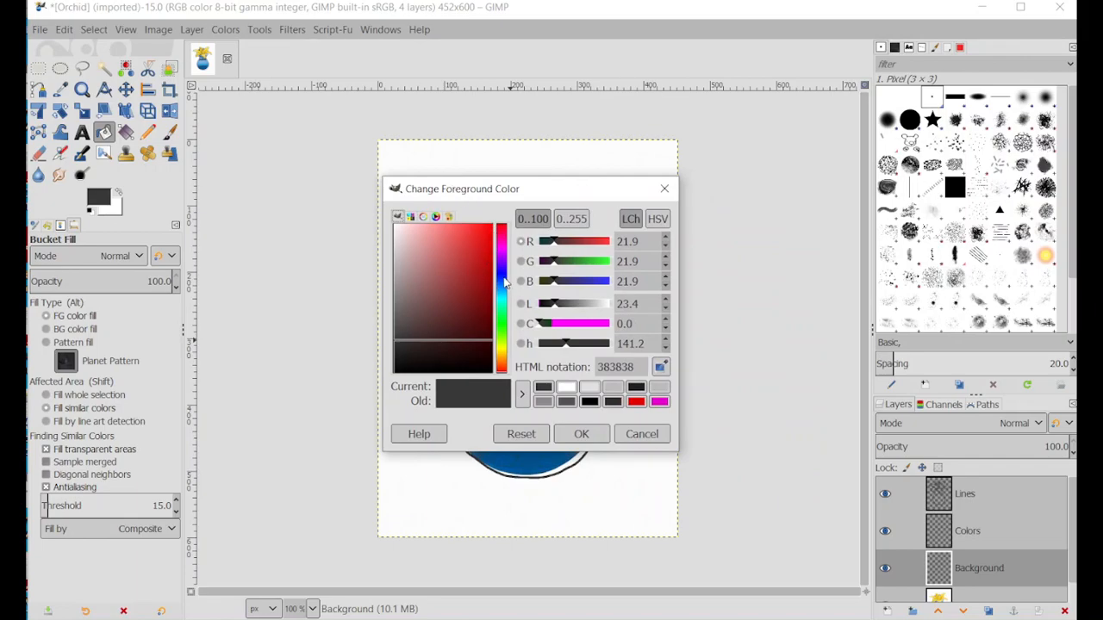
{"action": "left_click_drag", "start_coordinate": [505, 283], "coordinate": [508, 312]}
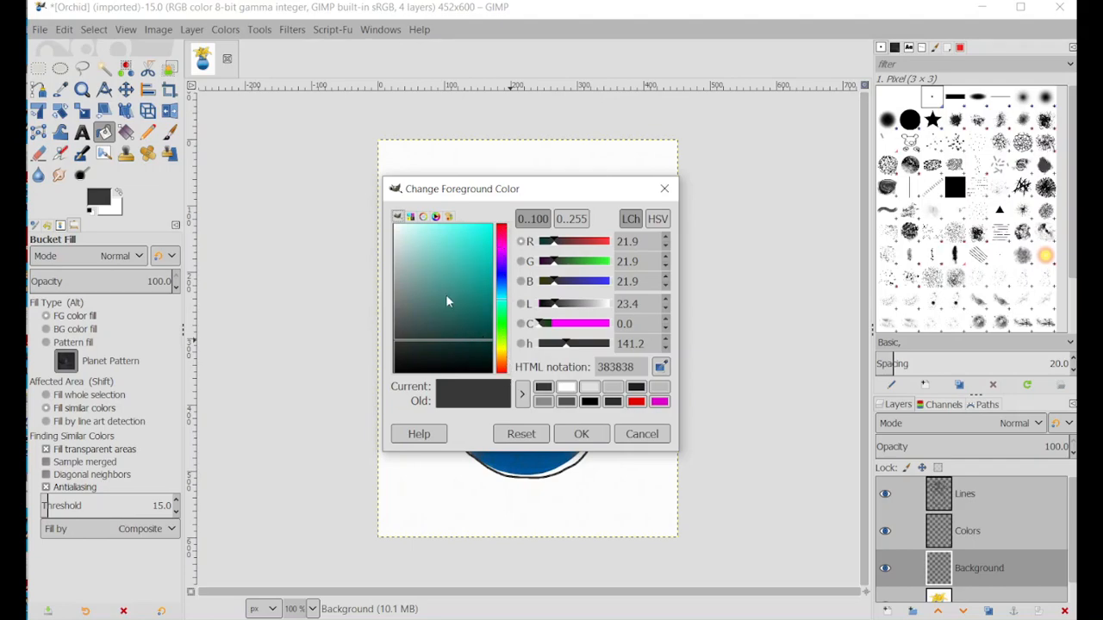
{"action": "left_click_drag", "start_coordinate": [459, 322], "coordinate": [426, 256]}
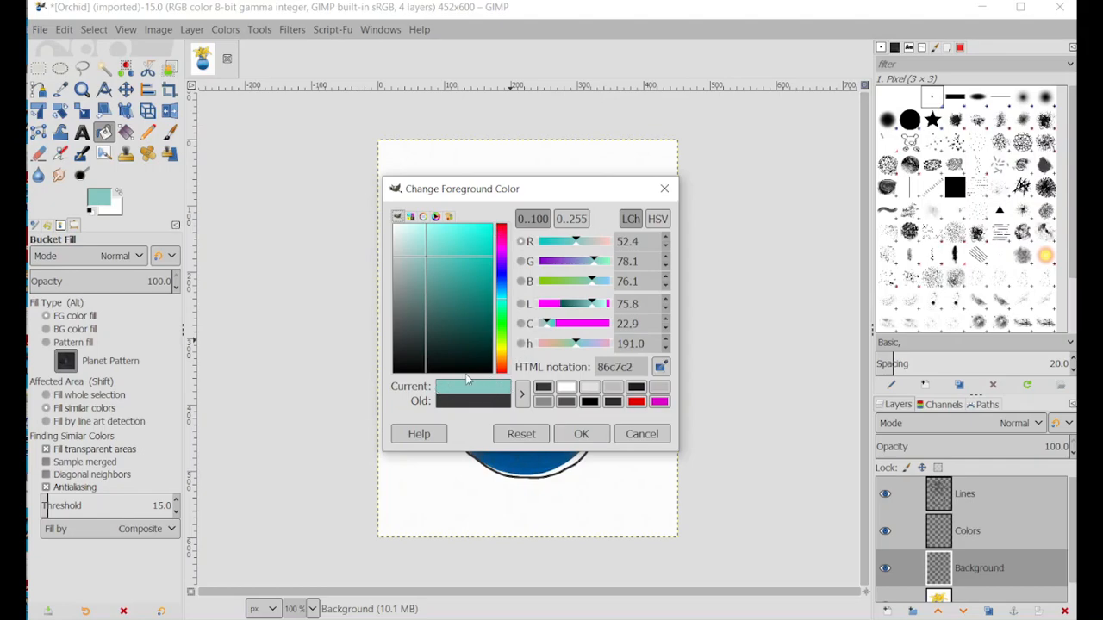
{"action": "mouse_move", "coordinate": [428, 256]}
{"action": "left_mouse_down"}
{"action": "mouse_move", "coordinate": [471, 243]}
{"action": "mouse_move", "coordinate": [429, 263]}
{"action": "left_mouse_up"}
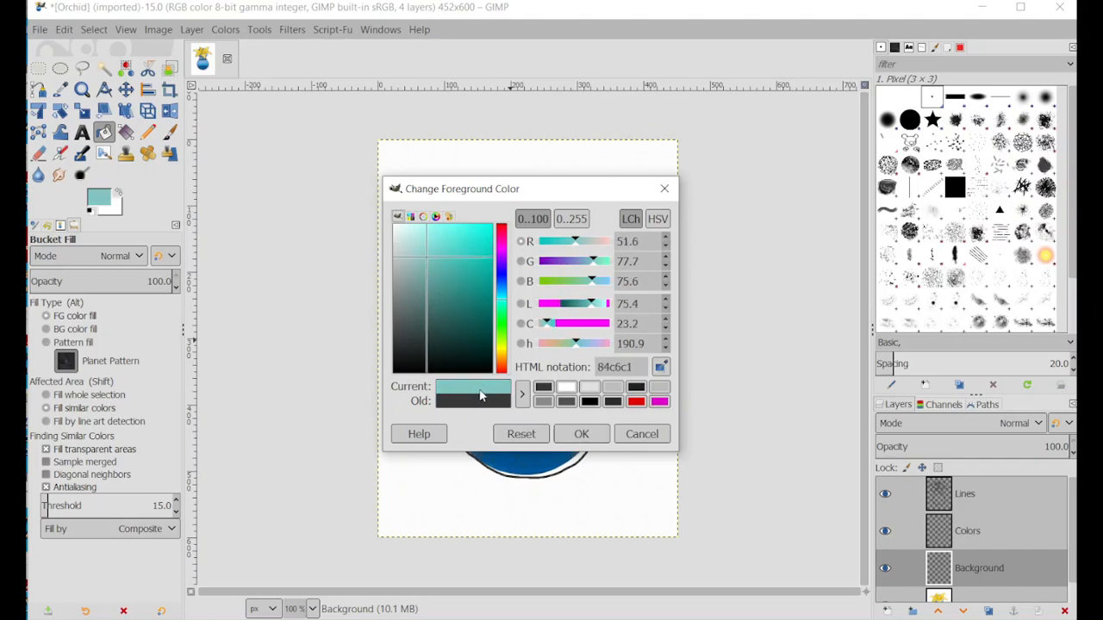
{"action": "left_click", "coordinate": [580, 434]}
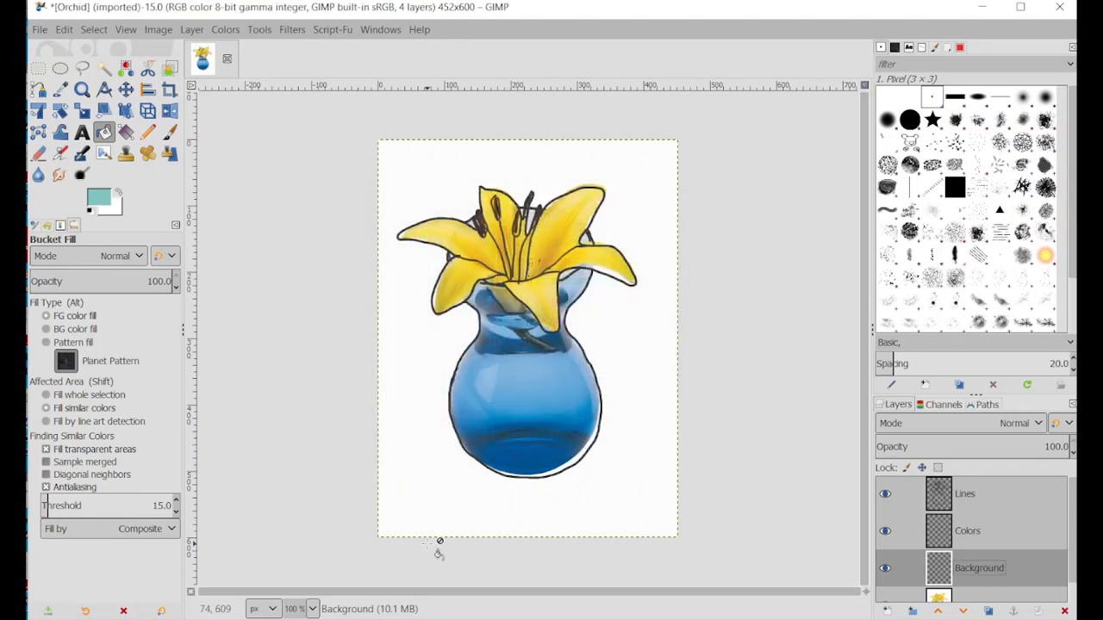
{"action": "left_click", "coordinate": [431, 384]}
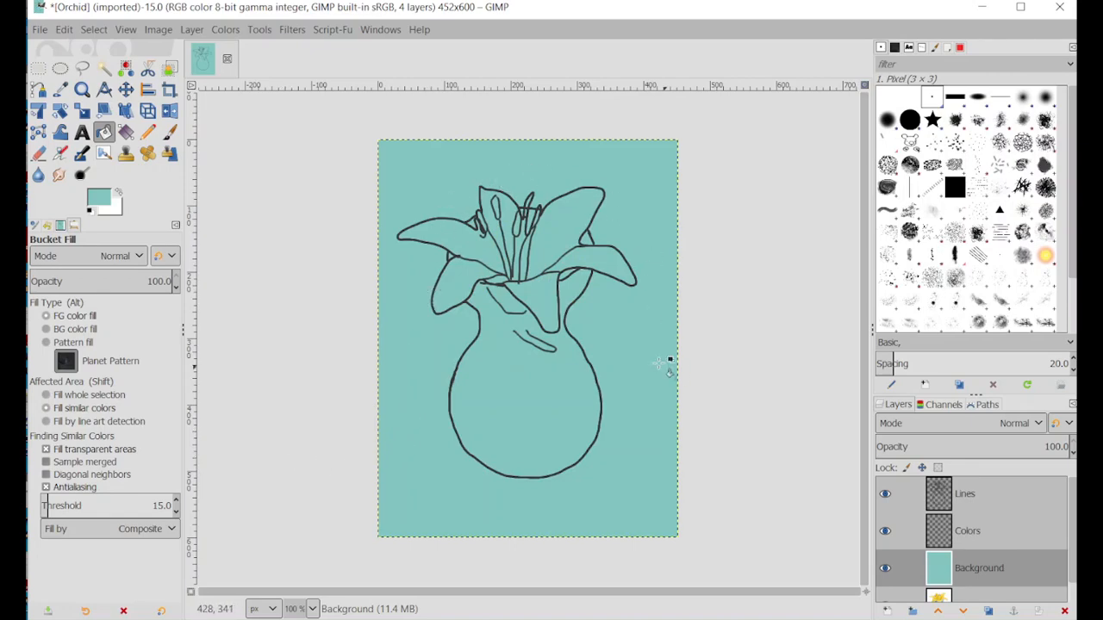
Step: Try filling the Background layer with the dark blue 2f2da1, and undo that fill
{"action": "left_click", "coordinate": [93, 200]}
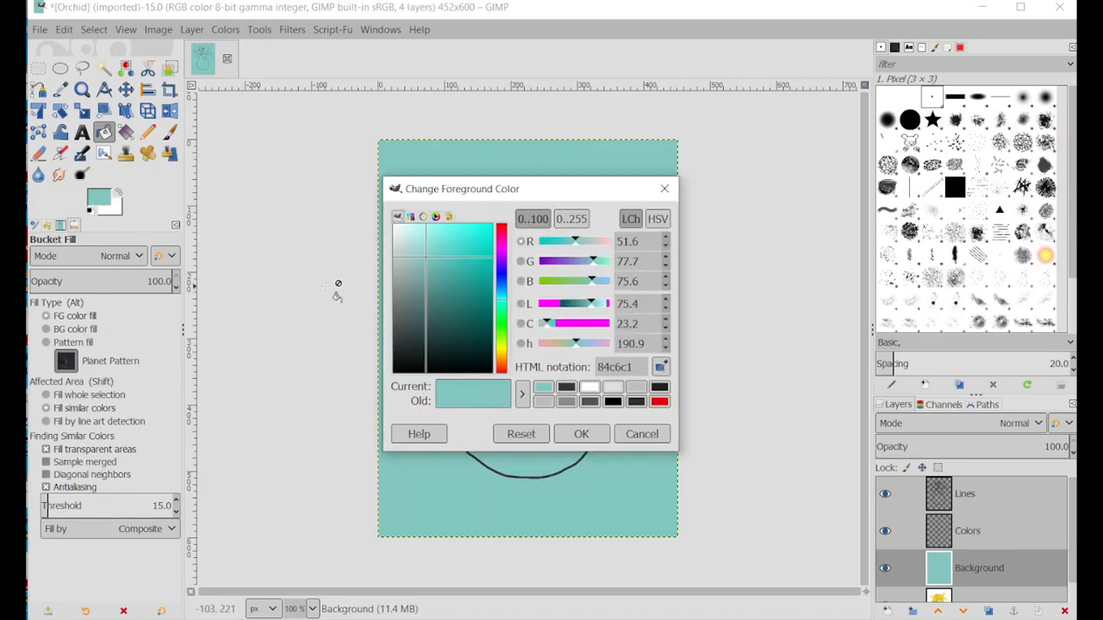
{"action": "left_click", "coordinate": [500, 279]}
{"action": "left_click", "coordinate": [466, 284]}
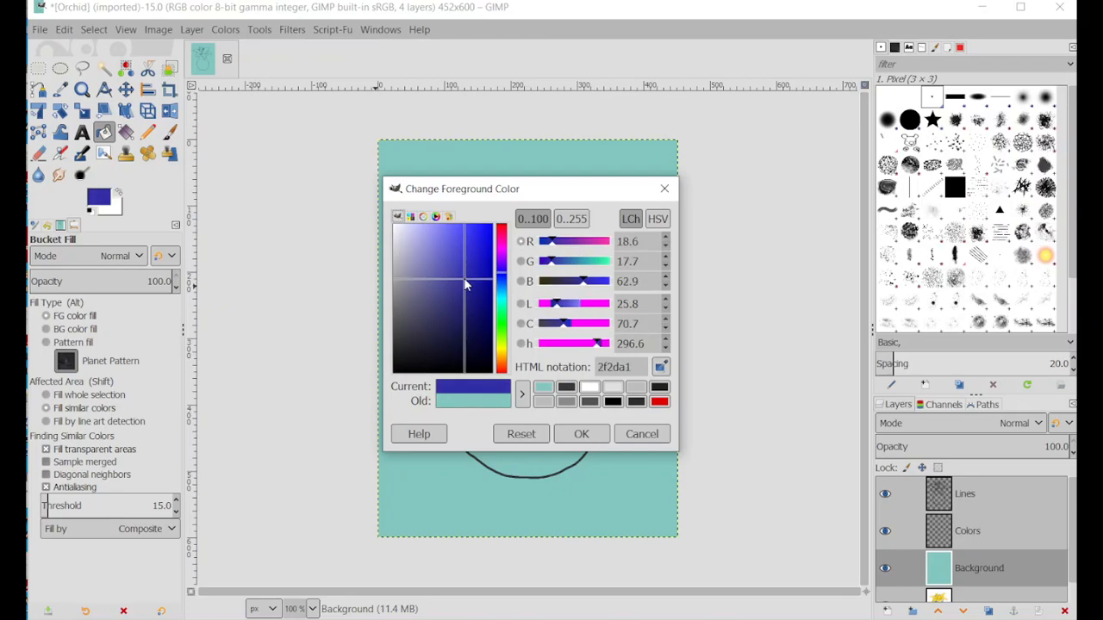
{"action": "left_click", "coordinate": [580, 433]}
{"action": "left_click", "coordinate": [642, 384]}
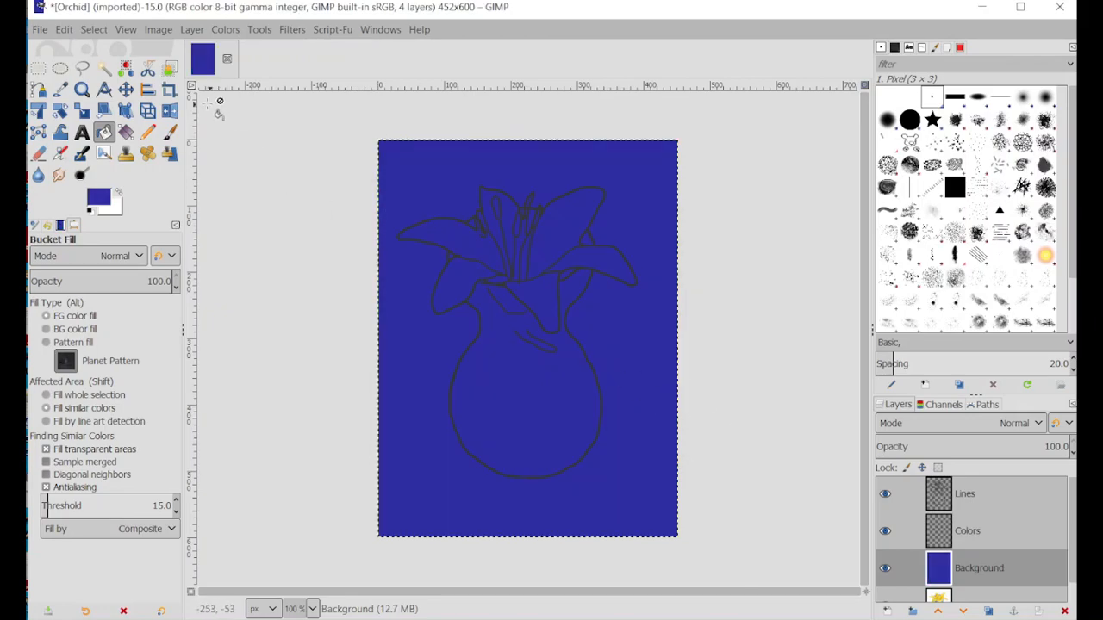
{"action": "left_click", "coordinate": [66, 32]}
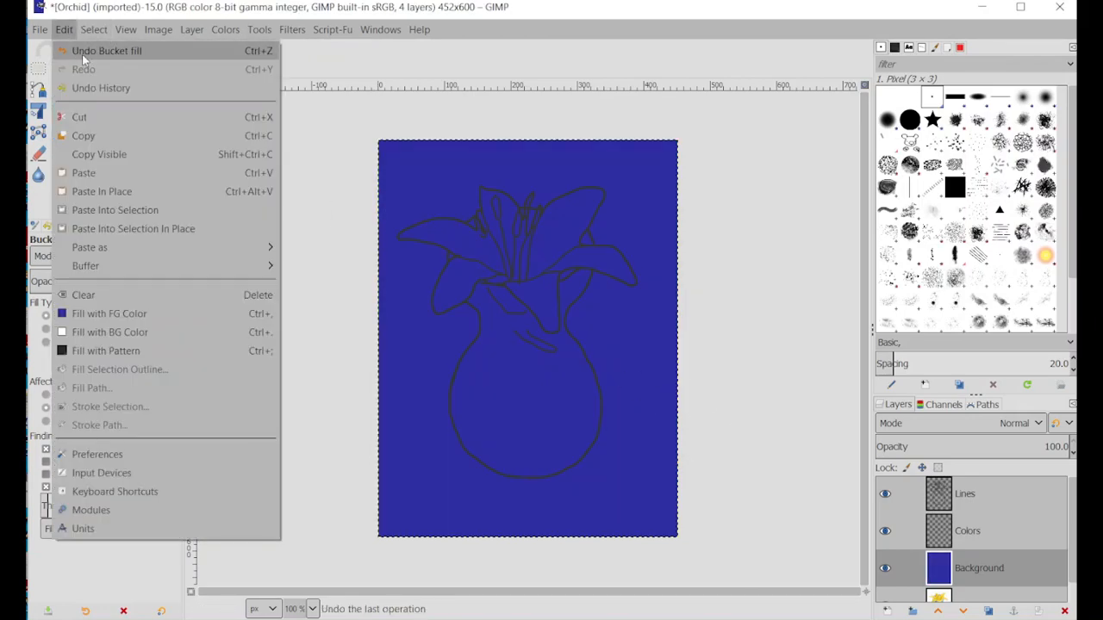
{"action": "left_click", "coordinate": [82, 51]}
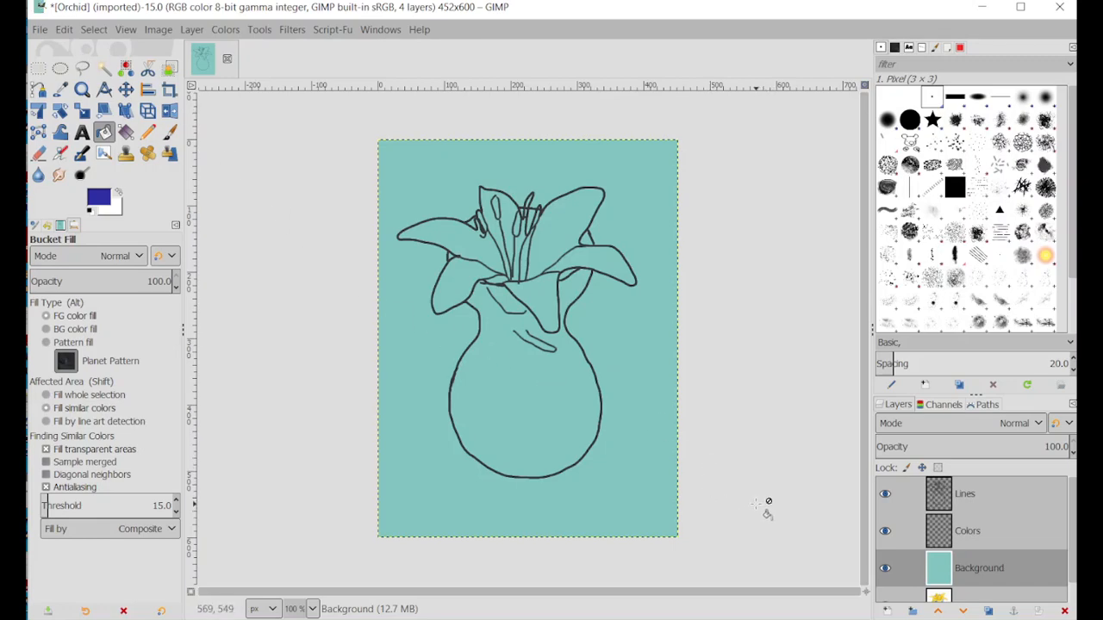
Step: Select the Colors layer and set up the Paintbrush with a brush size of 5
{"action": "left_click", "coordinate": [987, 530]}
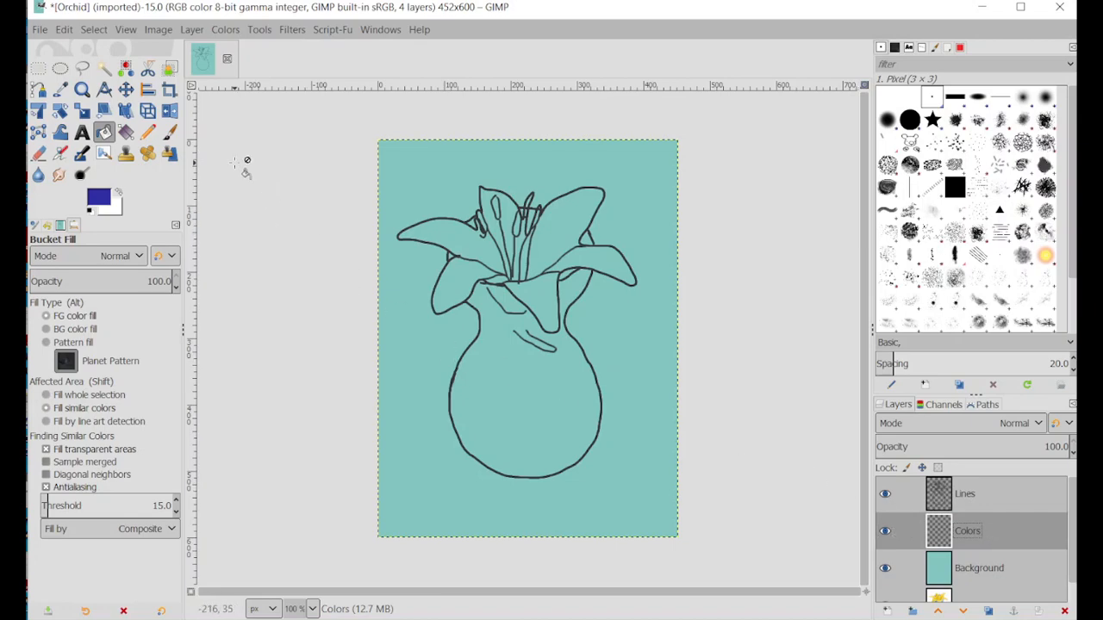
{"action": "left_click", "coordinate": [169, 132]}
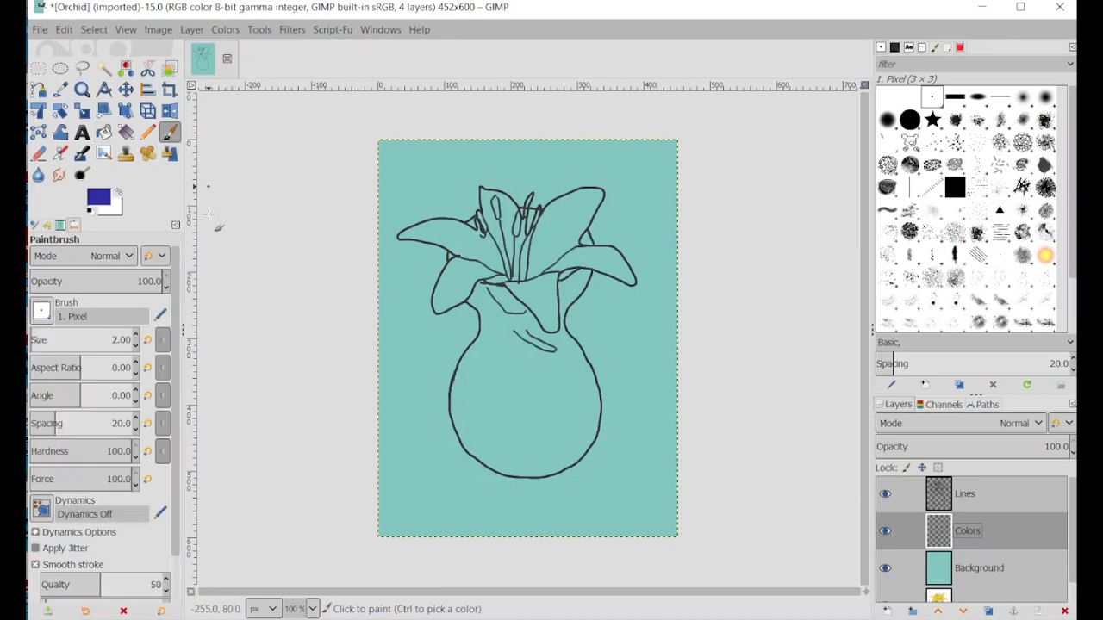
{"action": "left_click", "coordinate": [135, 335]}
{"action": "left_click", "coordinate": [135, 335]}
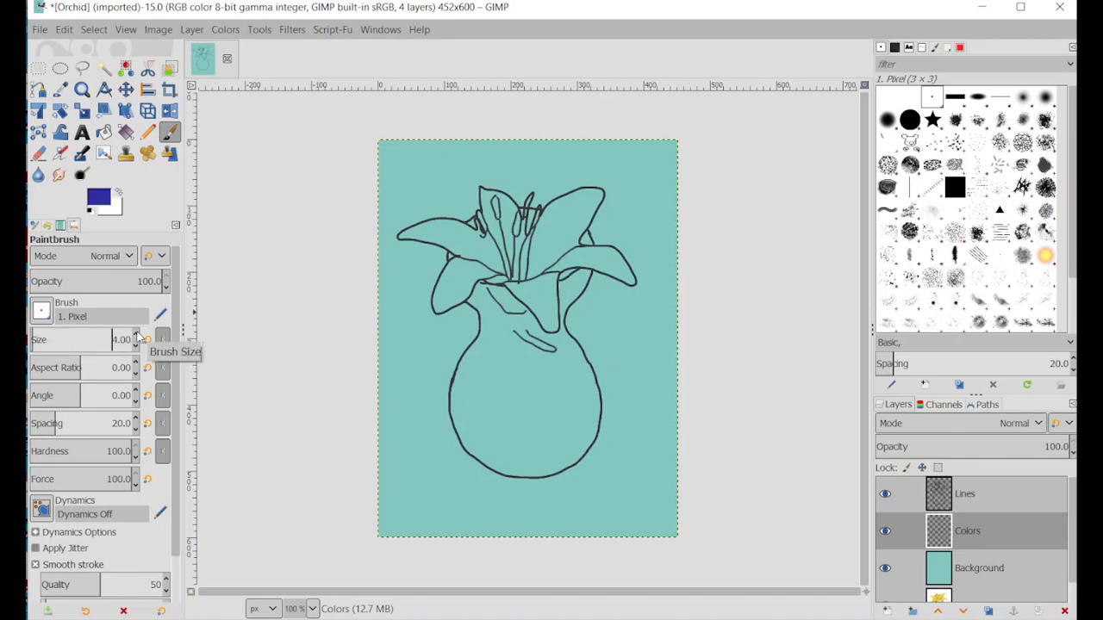
{"action": "left_click", "coordinate": [135, 335]}
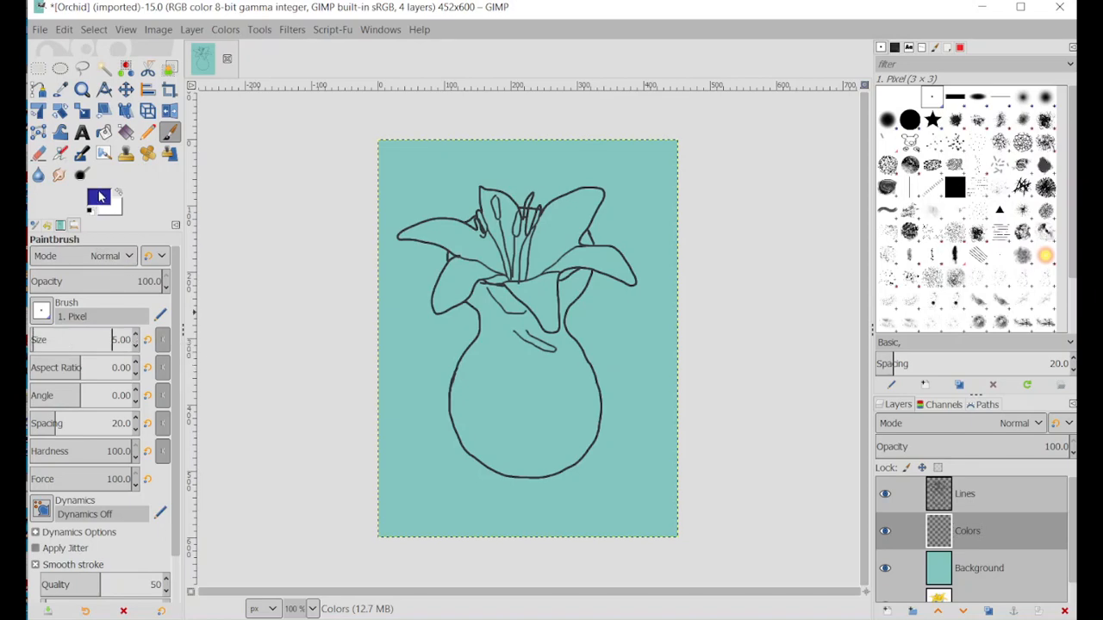
Step: Change the foreground color to the lighter blue-violet 5552d4
{"action": "left_click", "coordinate": [98, 198]}
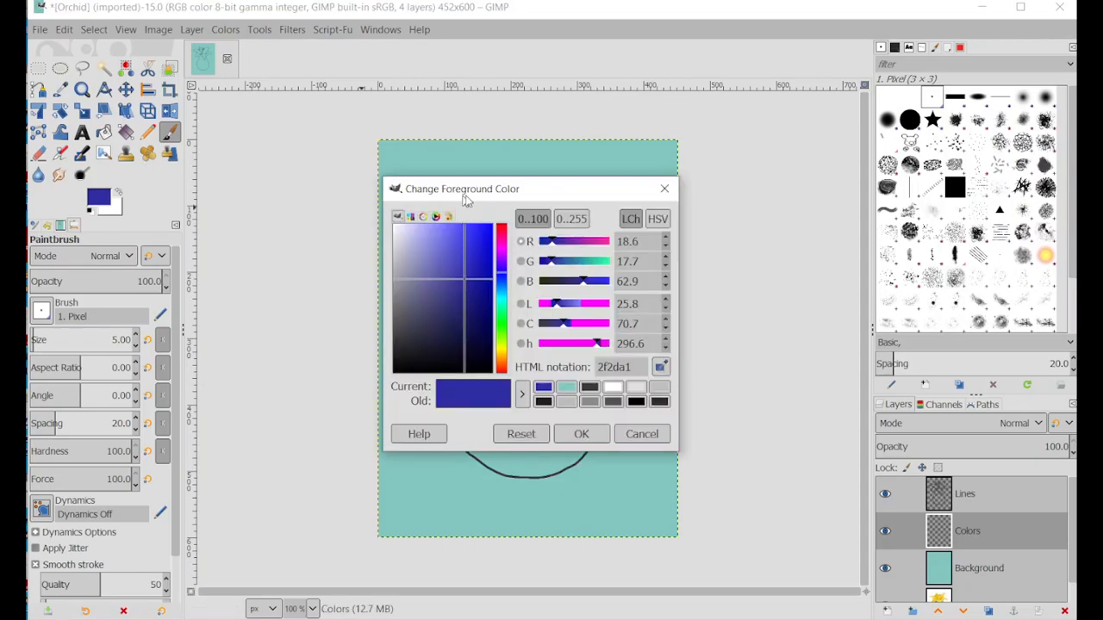
{"action": "left_click_drag", "start_coordinate": [459, 200], "coordinate": [585, 154]}
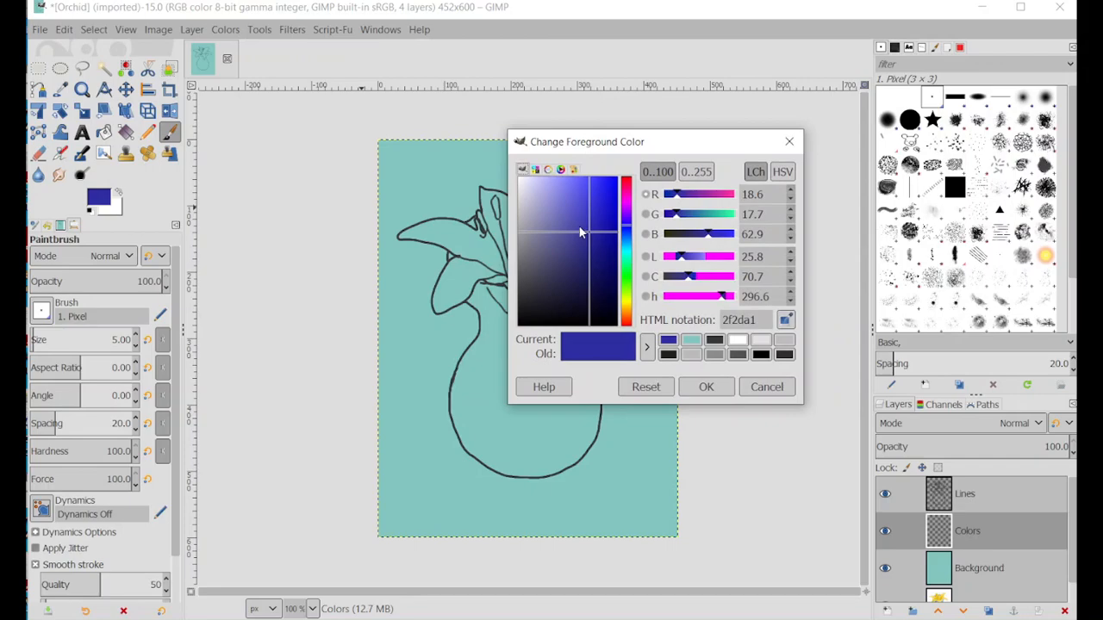
{"action": "left_click_drag", "start_coordinate": [582, 232], "coordinate": [579, 200]}
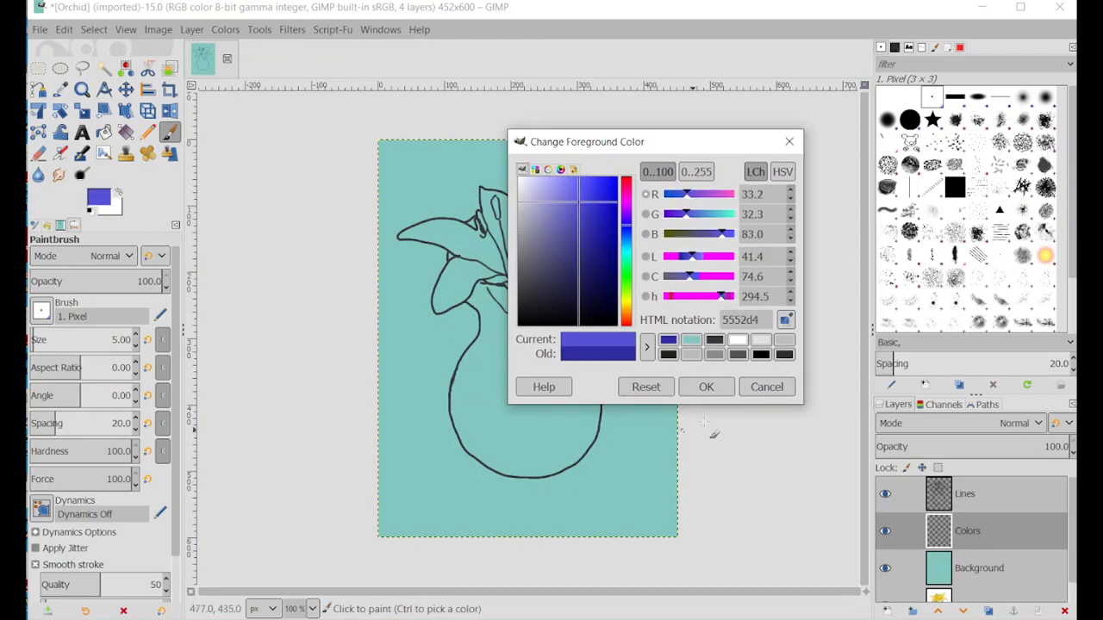
{"action": "left_click", "coordinate": [706, 387]}
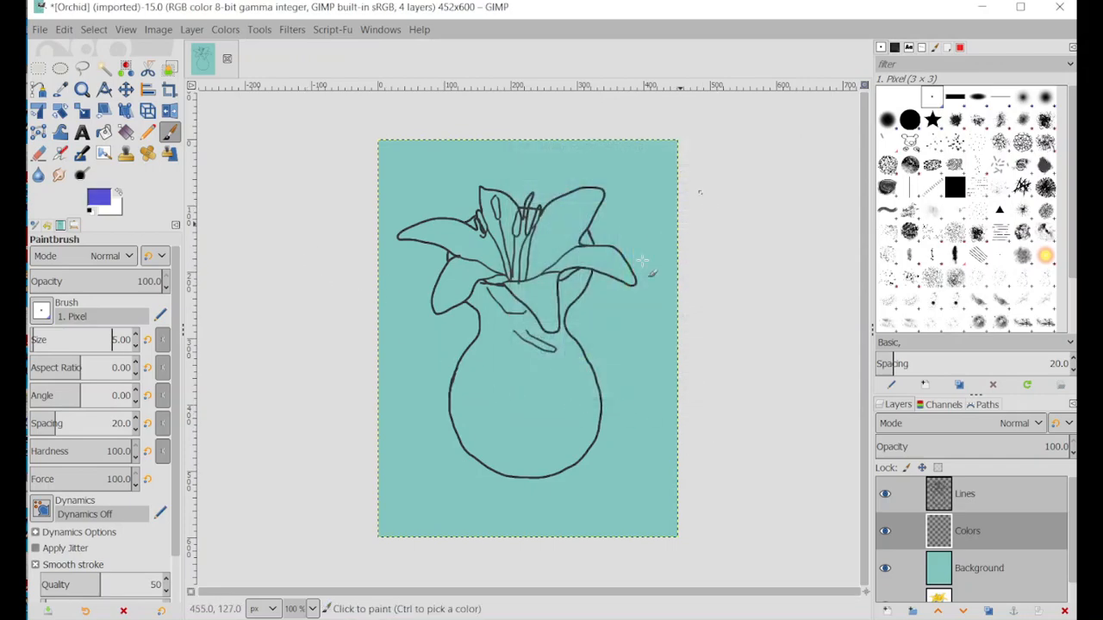
Step: At 200% zoom, paint blue edges inside the vase's neck and rim, following the lower petals and the flower's base
{"action": "left_click", "coordinate": [312, 608]}
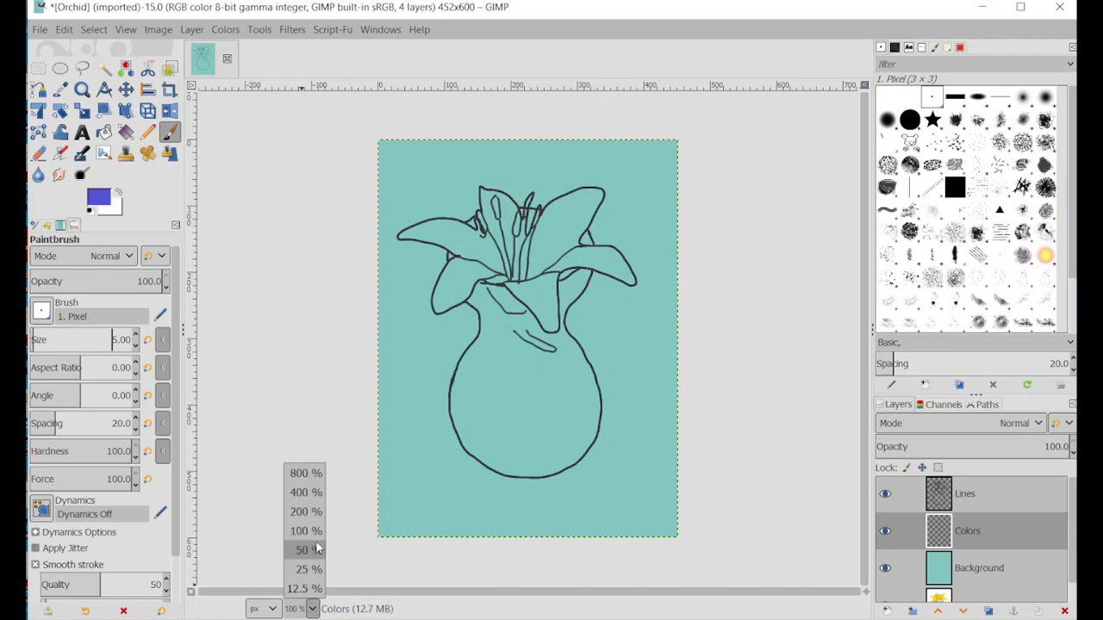
{"action": "left_click", "coordinate": [310, 512]}
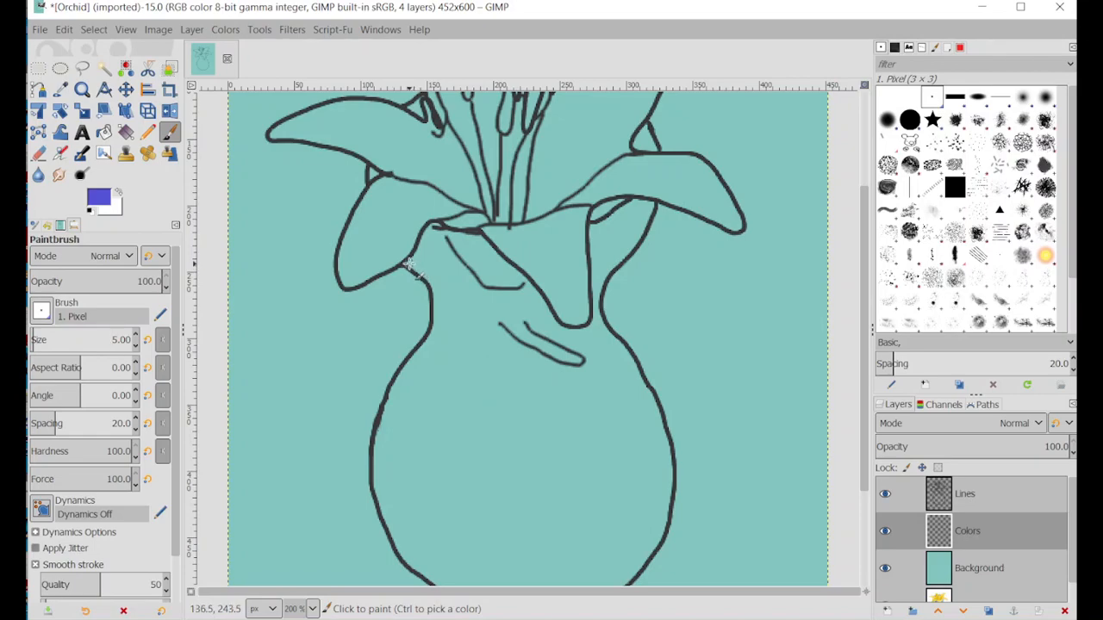
{"action": "mouse_move", "coordinate": [416, 268]}
{"action": "left_mouse_down"}
{"action": "mouse_move", "coordinate": [430, 279]}
{"action": "mouse_move", "coordinate": [436, 333]}
{"action": "left_mouse_up"}
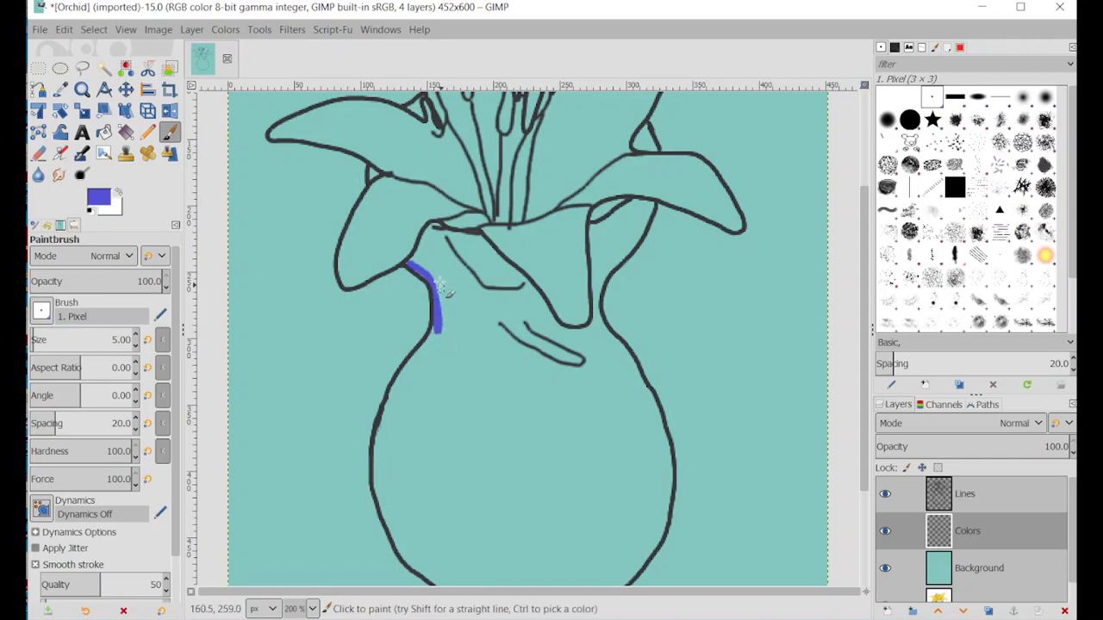
{"action": "mouse_move", "coordinate": [424, 274]}
{"action": "left_mouse_down"}
{"action": "mouse_move", "coordinate": [433, 223]}
{"action": "mouse_move", "coordinate": [486, 303]}
{"action": "mouse_move", "coordinate": [476, 293]}
{"action": "mouse_move", "coordinate": [539, 289]}
{"action": "mouse_move", "coordinate": [521, 291]}
{"action": "mouse_move", "coordinate": [537, 291]}
{"action": "mouse_move", "coordinate": [566, 335]}
{"action": "mouse_move", "coordinate": [602, 326]}
{"action": "left_mouse_up"}
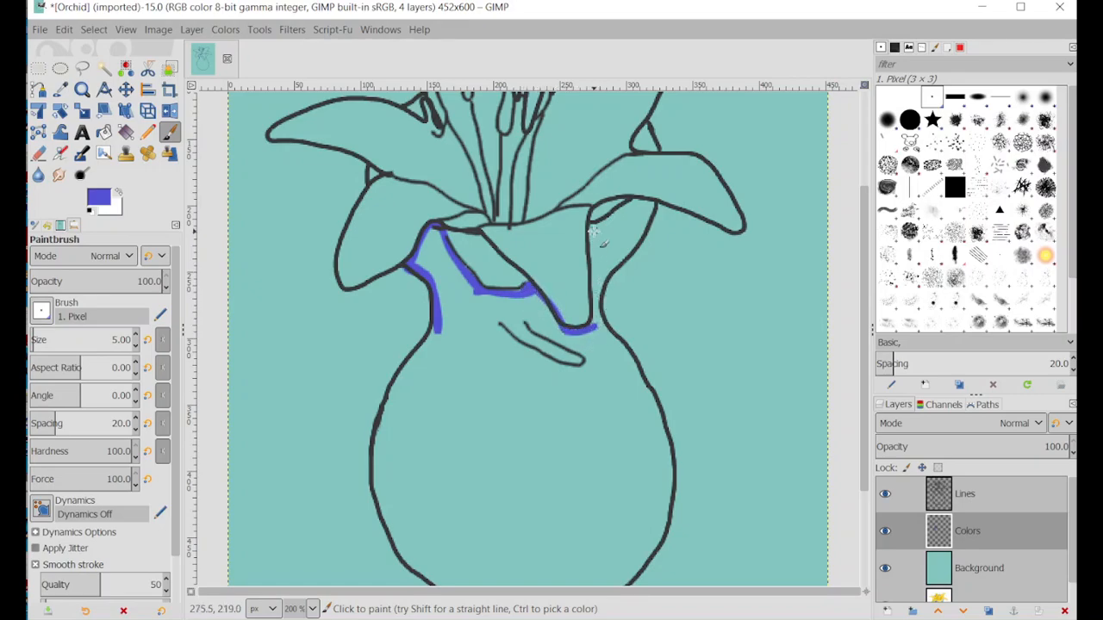
{"action": "left_click_drag", "start_coordinate": [591, 226], "coordinate": [596, 327]}
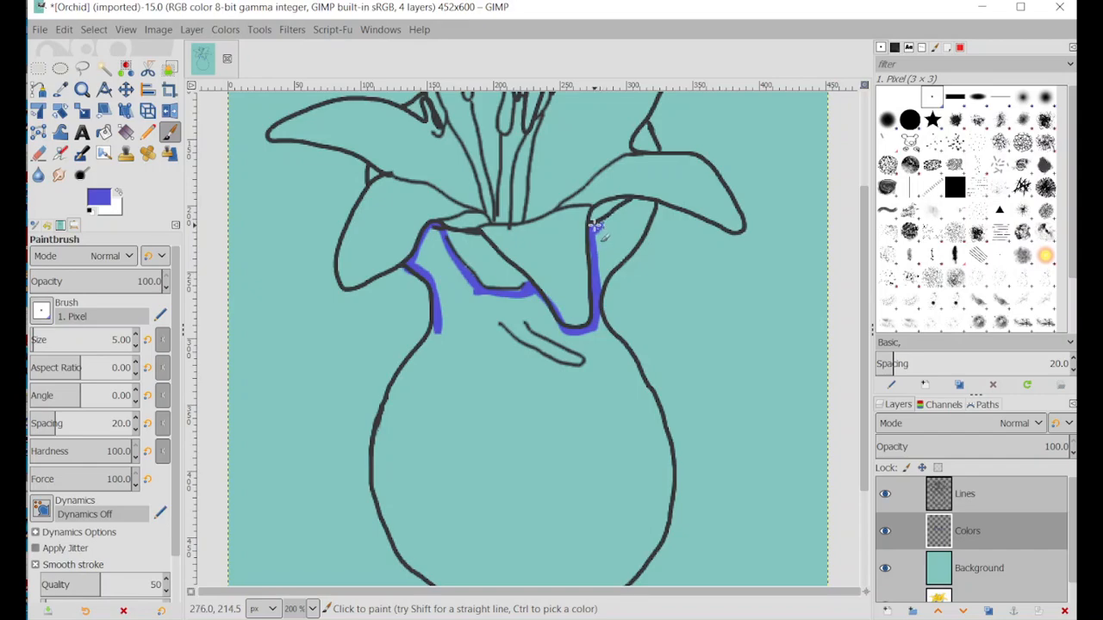
{"action": "mouse_move", "coordinate": [594, 226]}
{"action": "left_mouse_down"}
{"action": "mouse_move", "coordinate": [626, 212]}
{"action": "mouse_move", "coordinate": [594, 215]}
{"action": "mouse_move", "coordinate": [627, 199]}
{"action": "mouse_move", "coordinate": [606, 202]}
{"action": "mouse_move", "coordinate": [593, 226]}
{"action": "mouse_move", "coordinate": [628, 200]}
{"action": "mouse_move", "coordinate": [655, 203]}
{"action": "mouse_move", "coordinate": [595, 330]}
{"action": "left_mouse_up"}
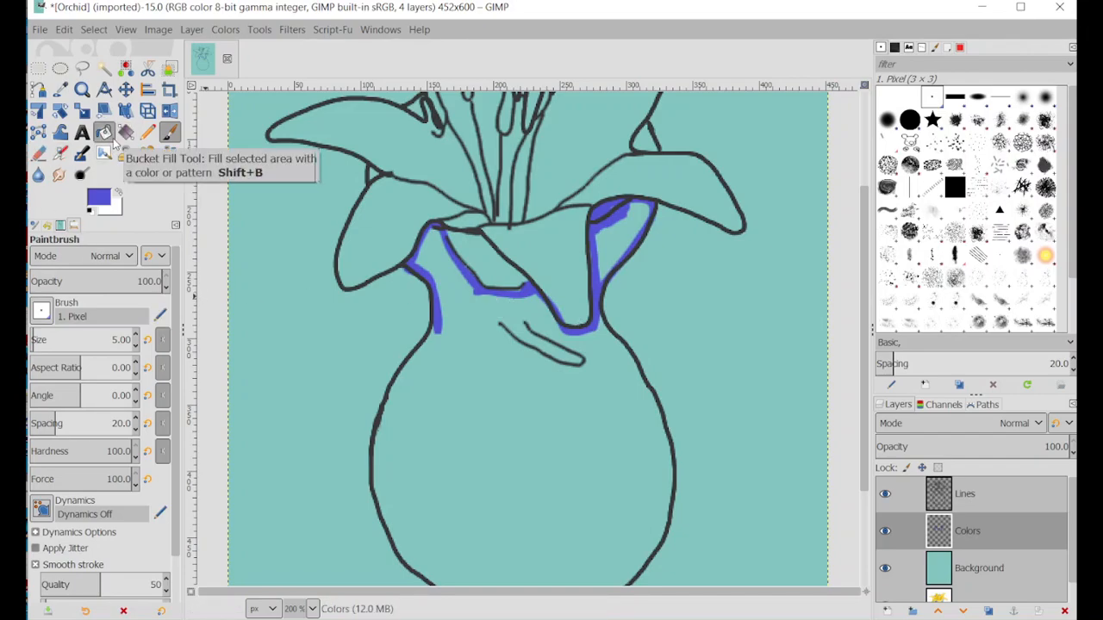
Step: Bucket-fill the enclosed glass area right of the front petal and paint over the remaining gaps with the Paintbrush
{"action": "left_click", "coordinate": [105, 135]}
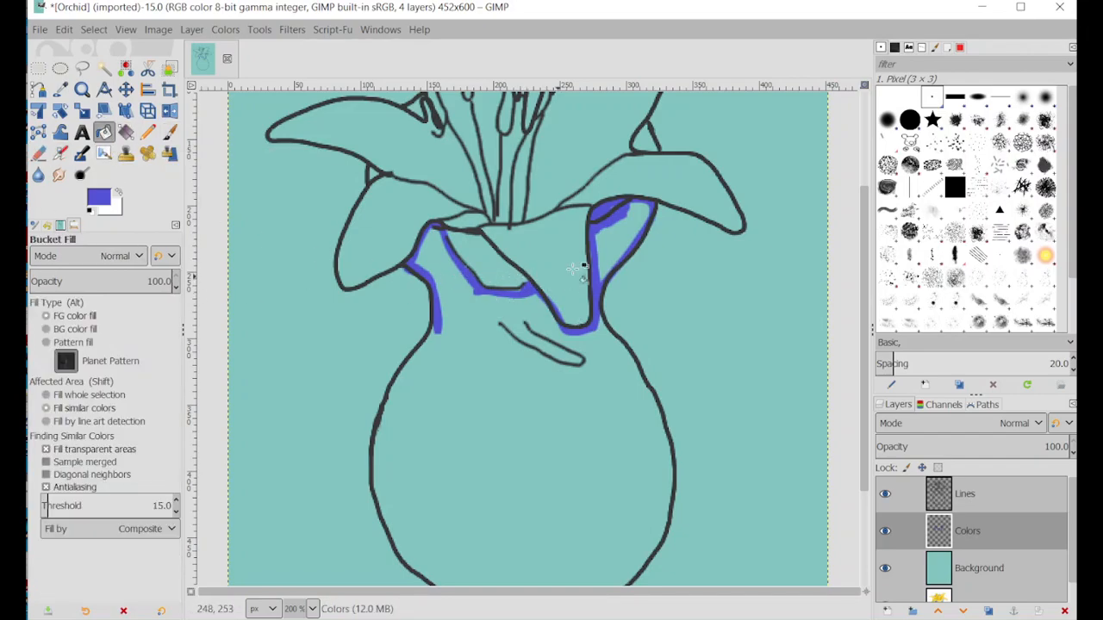
{"action": "left_click", "coordinate": [620, 241]}
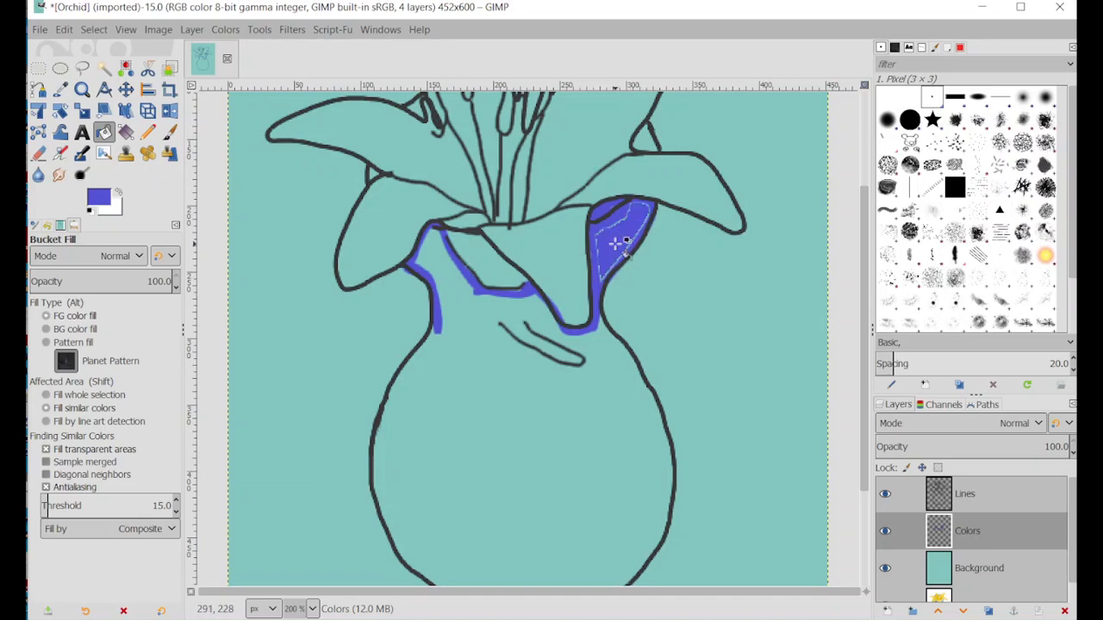
{"action": "left_click", "coordinate": [169, 132]}
{"action": "mouse_move", "coordinate": [620, 214]}
{"action": "left_mouse_down"}
{"action": "mouse_move", "coordinate": [600, 228]}
{"action": "mouse_move", "coordinate": [601, 274]}
{"action": "mouse_move", "coordinate": [646, 216]}
{"action": "mouse_move", "coordinate": [622, 200]}
{"action": "mouse_move", "coordinate": [632, 216]}
{"action": "left_mouse_up"}
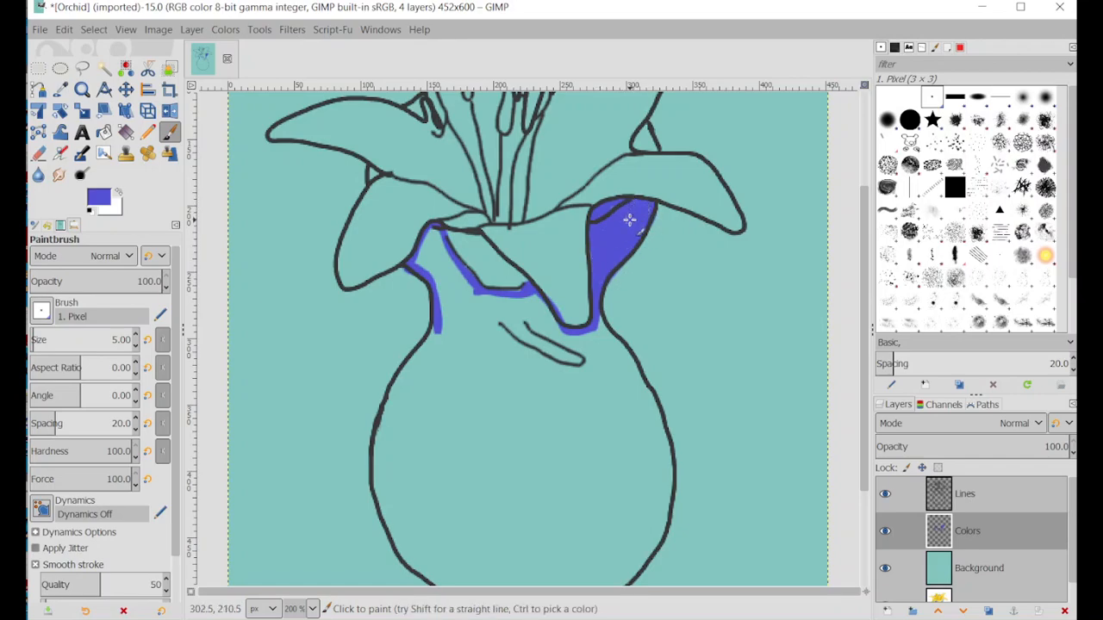
Step: Increase the brush size to 53 and paint the interior of the vase's round body blue
{"action": "scroll", "coordinate": [603, 231], "scroll_direction": "down", "scroll_amount": 2}
{"action": "scroll", "coordinate": [596, 224], "scroll_direction": "up", "scroll_amount": 2}
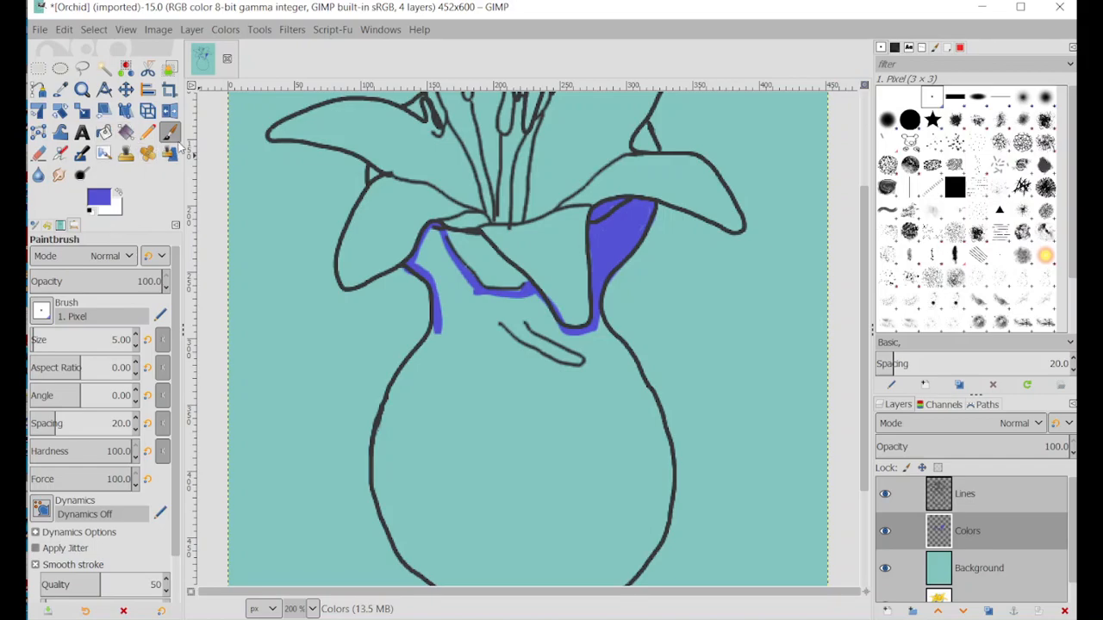
{"action": "mouse_move", "coordinate": [35, 339]}
{"action": "left_mouse_down"}
{"action": "mouse_move", "coordinate": [130, 339]}
{"action": "mouse_move", "coordinate": [43, 340]}
{"action": "left_mouse_up"}
{"action": "mouse_move", "coordinate": [529, 436]}
{"action": "left_mouse_down"}
{"action": "mouse_move", "coordinate": [519, 395]}
{"action": "mouse_move", "coordinate": [500, 447]}
{"action": "mouse_move", "coordinate": [479, 400]}
{"action": "mouse_move", "coordinate": [524, 455]}
{"action": "mouse_move", "coordinate": [504, 398]}
{"action": "mouse_move", "coordinate": [508, 494]}
{"action": "mouse_move", "coordinate": [566, 457]}
{"action": "mouse_move", "coordinate": [546, 380]}
{"action": "mouse_move", "coordinate": [498, 345]}
{"action": "mouse_move", "coordinate": [489, 319]}
{"action": "mouse_move", "coordinate": [511, 327]}
{"action": "mouse_move", "coordinate": [514, 356]}
{"action": "mouse_move", "coordinate": [575, 447]}
{"action": "mouse_move", "coordinate": [547, 516]}
{"action": "mouse_move", "coordinate": [483, 510]}
{"action": "mouse_move", "coordinate": [459, 424]}
{"action": "mouse_move", "coordinate": [478, 368]}
{"action": "mouse_move", "coordinate": [430, 389]}
{"action": "mouse_move", "coordinate": [404, 447]}
{"action": "mouse_move", "coordinate": [423, 504]}
{"action": "mouse_move", "coordinate": [462, 524]}
{"action": "mouse_move", "coordinate": [524, 510]}
{"action": "mouse_move", "coordinate": [571, 425]}
{"action": "mouse_move", "coordinate": [562, 357]}
{"action": "mouse_move", "coordinate": [603, 405]}
{"action": "mouse_move", "coordinate": [611, 456]}
{"action": "mouse_move", "coordinate": [596, 510]}
{"action": "mouse_move", "coordinate": [556, 545]}
{"action": "mouse_move", "coordinate": [458, 536]}
{"action": "mouse_move", "coordinate": [461, 562]}
{"action": "mouse_move", "coordinate": [562, 560]}
{"action": "mouse_move", "coordinate": [613, 506]}
{"action": "mouse_move", "coordinate": [624, 465]}
{"action": "mouse_move", "coordinate": [590, 390]}
{"action": "mouse_move", "coordinate": [505, 357]}
{"action": "left_mouse_up"}
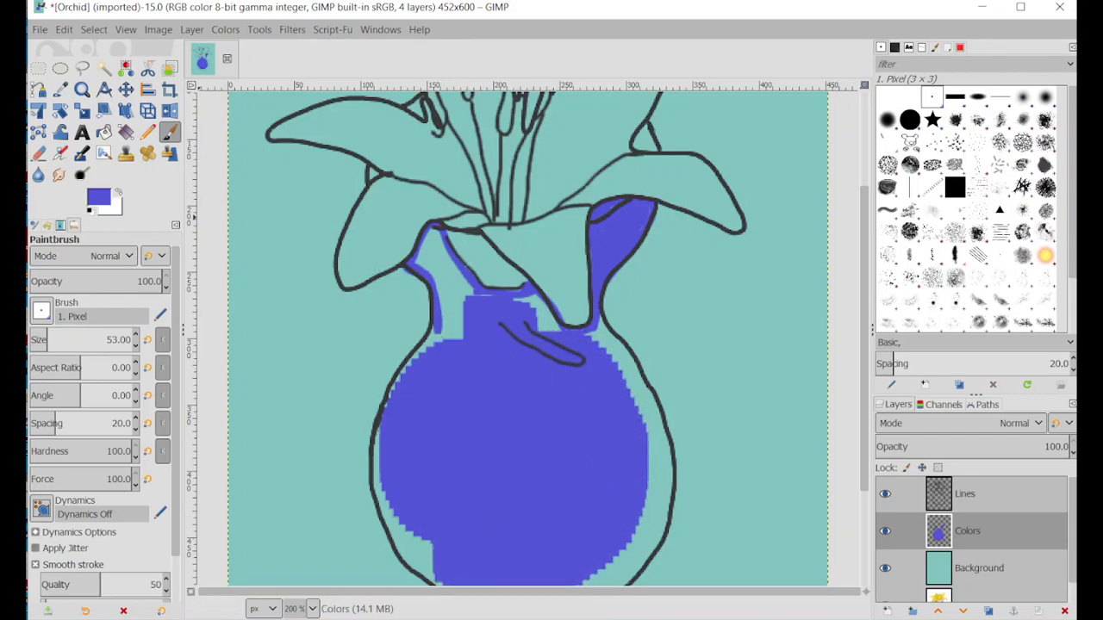
Step: Reduce the brush size to 9 and paint the remaining gaps in the vase's neck blue, up to the flower's lower petals
{"action": "left_click_drag", "start_coordinate": [48, 340], "coordinate": [33, 339]}
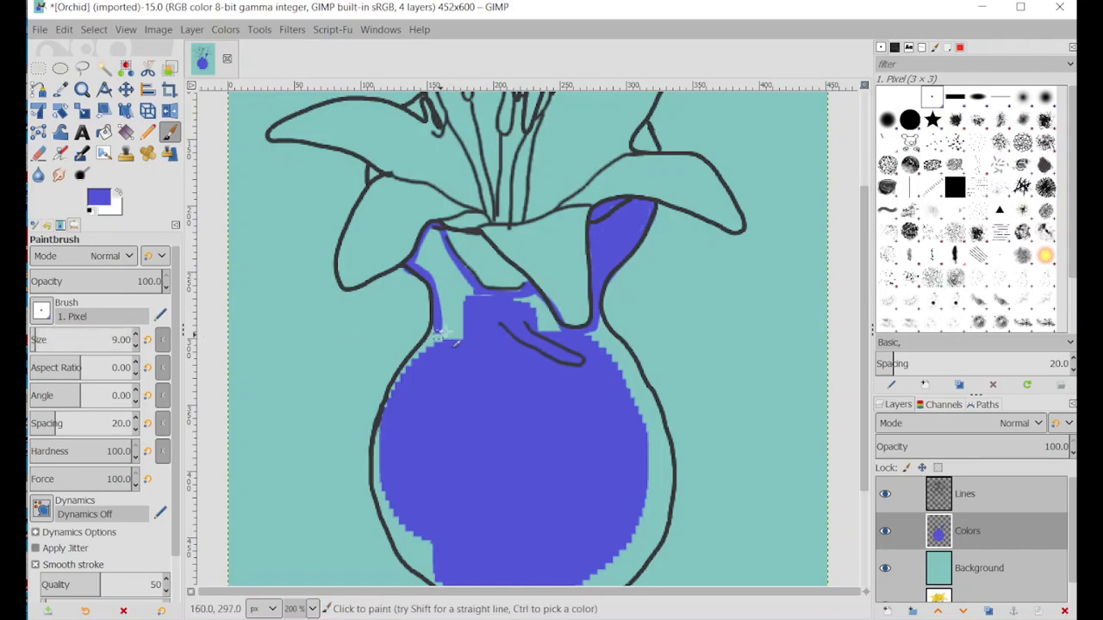
{"action": "left_click_drag", "start_coordinate": [463, 291], "coordinate": [398, 411]}
{"action": "left_click_drag", "start_coordinate": [455, 312], "coordinate": [461, 346]}
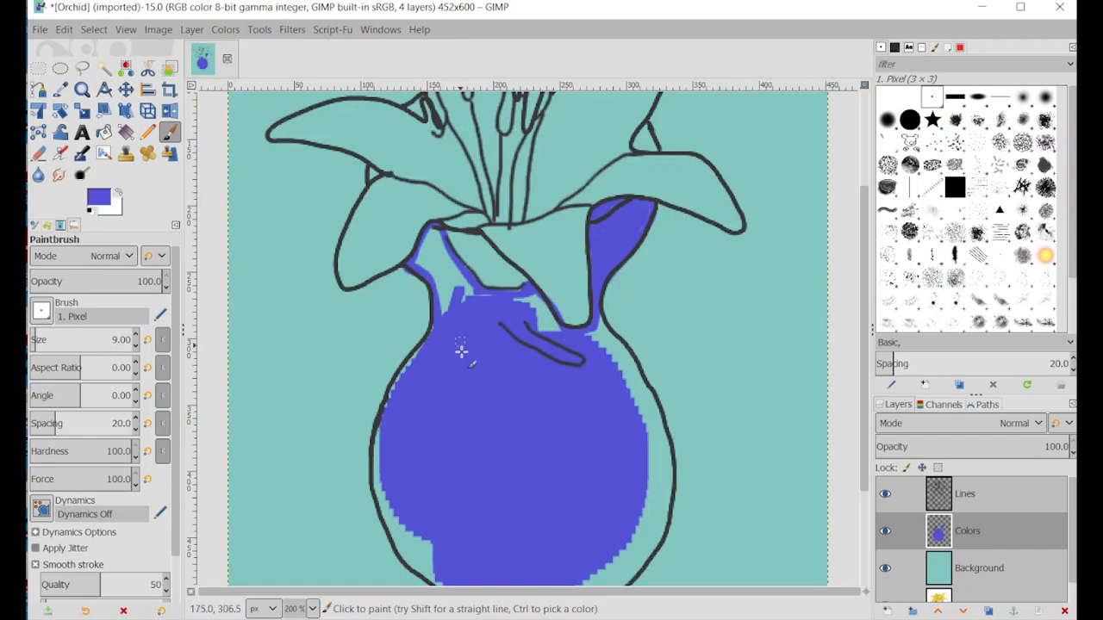
{"action": "mouse_move", "coordinate": [470, 296]}
{"action": "left_mouse_down"}
{"action": "mouse_move", "coordinate": [531, 298]}
{"action": "mouse_move", "coordinate": [510, 295]}
{"action": "mouse_move", "coordinate": [521, 291]}
{"action": "mouse_move", "coordinate": [553, 329]}
{"action": "mouse_move", "coordinate": [516, 305]}
{"action": "mouse_move", "coordinate": [569, 341]}
{"action": "mouse_move", "coordinate": [533, 314]}
{"action": "left_mouse_up"}
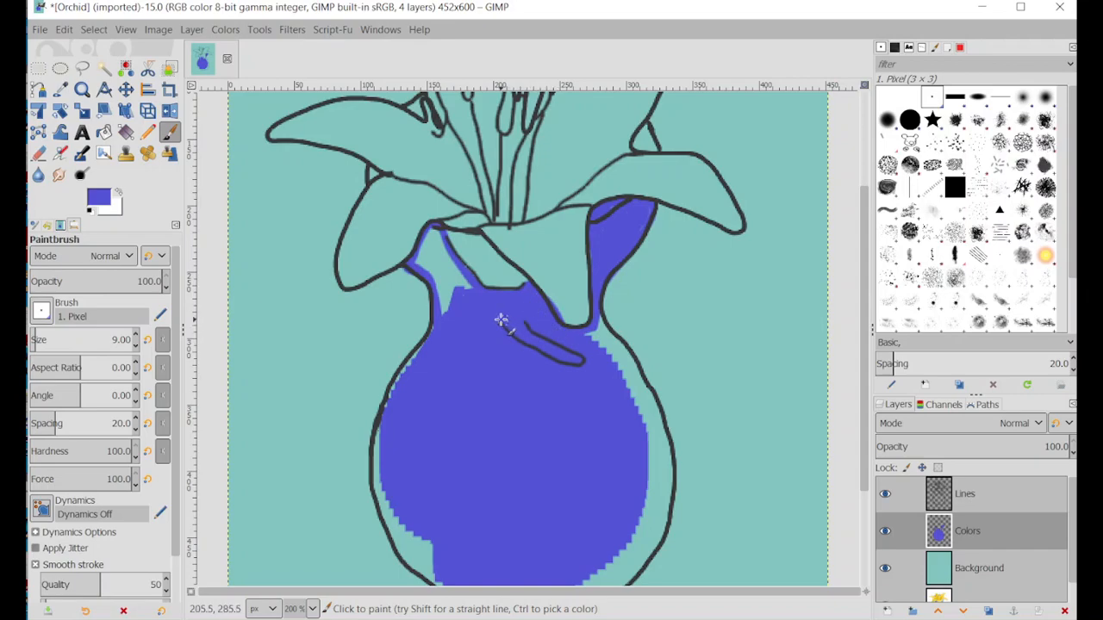
{"action": "mouse_move", "coordinate": [449, 297]}
{"action": "left_mouse_down"}
{"action": "mouse_move", "coordinate": [415, 256]}
{"action": "mouse_move", "coordinate": [458, 317]}
{"action": "mouse_move", "coordinate": [449, 285]}
{"action": "mouse_move", "coordinate": [442, 325]}
{"action": "mouse_move", "coordinate": [423, 260]}
{"action": "mouse_move", "coordinate": [434, 228]}
{"action": "mouse_move", "coordinate": [422, 256]}
{"action": "mouse_move", "coordinate": [436, 231]}
{"action": "mouse_move", "coordinate": [480, 300]}
{"action": "mouse_move", "coordinate": [436, 243]}
{"action": "mouse_move", "coordinate": [448, 283]}
{"action": "left_mouse_up"}
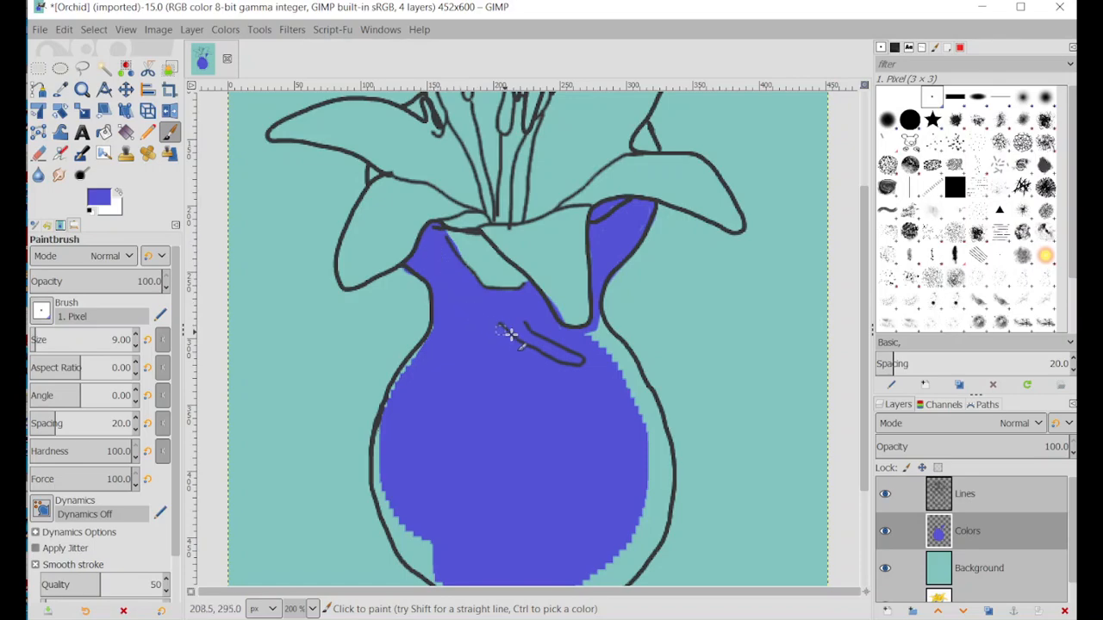
Step: Paint the gap along the vase's right shoulder blue, from below the neck out to the traced outline
{"action": "left_click_drag", "start_coordinate": [584, 338], "coordinate": [631, 407]}
{"action": "mouse_move", "coordinate": [591, 337]}
{"action": "left_mouse_down"}
{"action": "mouse_move", "coordinate": [626, 369]}
{"action": "mouse_move", "coordinate": [640, 405]}
{"action": "mouse_move", "coordinate": [604, 349]}
{"action": "mouse_move", "coordinate": [644, 440]}
{"action": "mouse_move", "coordinate": [595, 340]}
{"action": "left_mouse_up"}
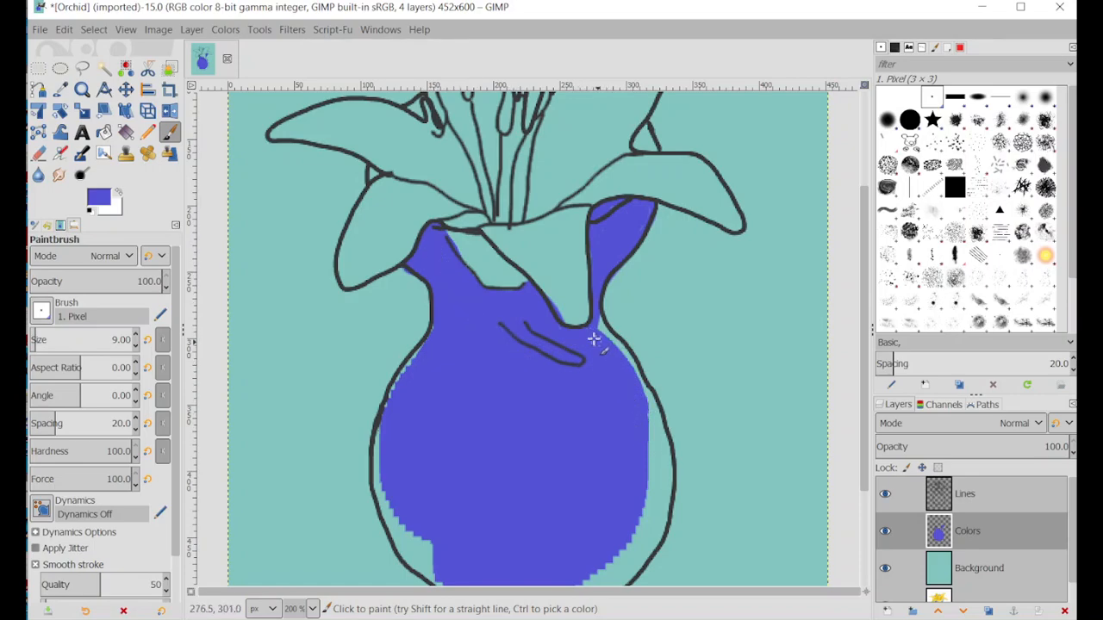
{"action": "mouse_move", "coordinate": [623, 361]}
{"action": "left_mouse_down"}
{"action": "mouse_move", "coordinate": [647, 401]}
{"action": "mouse_move", "coordinate": [630, 371]}
{"action": "left_mouse_up"}
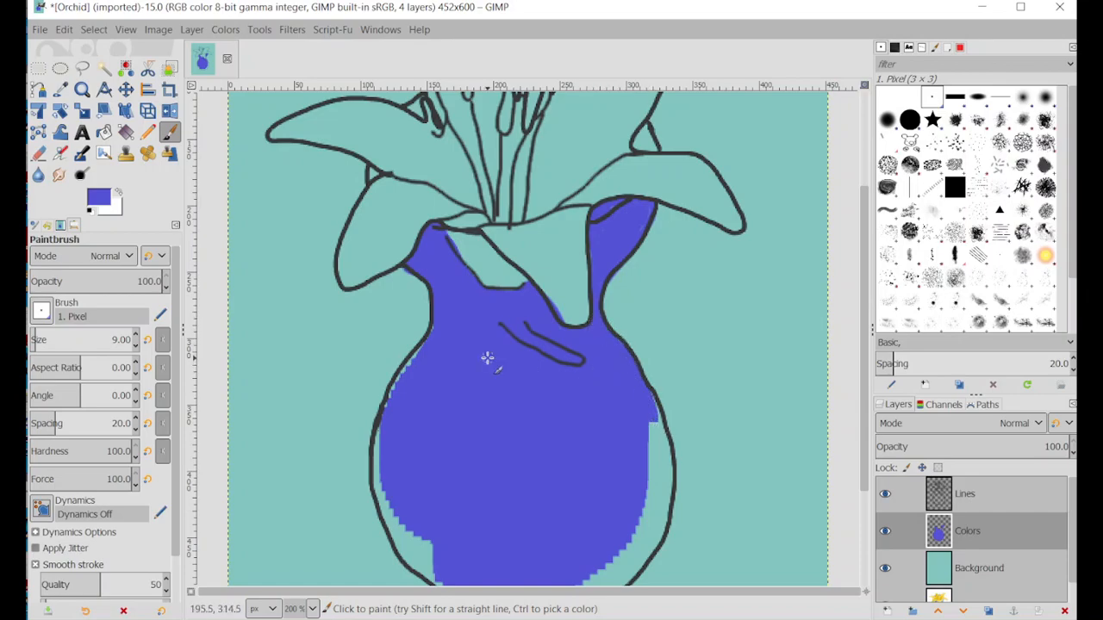
Step: Paint the unfilled edges of the vase's round body blue up to the outline, along its left side, base and right side
{"action": "scroll", "coordinate": [557, 353], "scroll_direction": "down", "scroll_amount": 3}
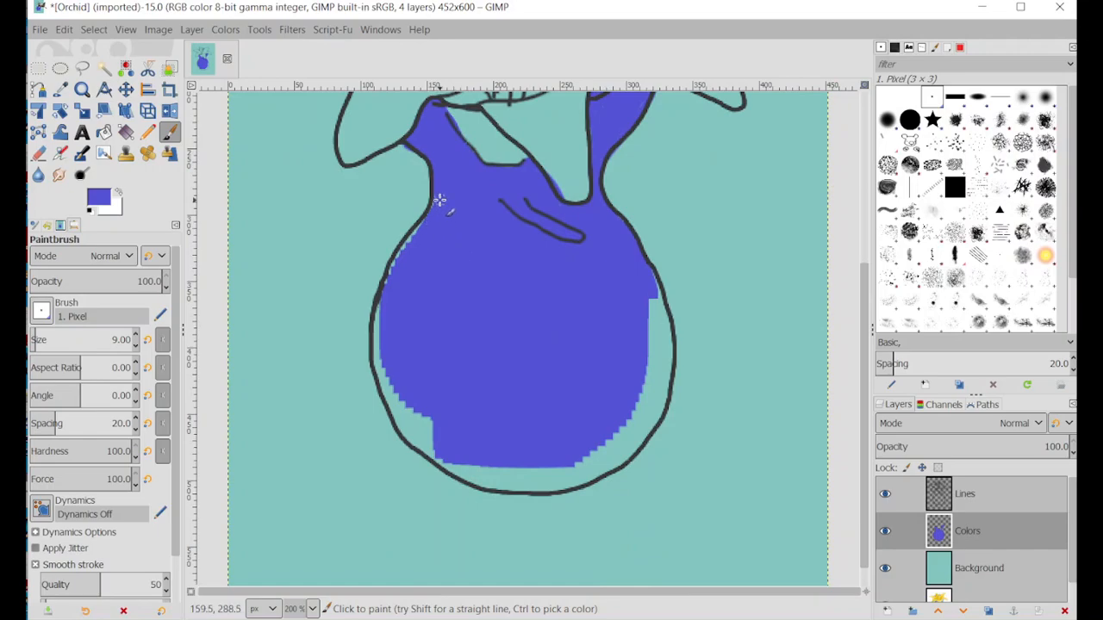
{"action": "mouse_move", "coordinate": [439, 200]}
{"action": "left_mouse_down"}
{"action": "mouse_move", "coordinate": [395, 268]}
{"action": "mouse_move", "coordinate": [376, 346]}
{"action": "mouse_move", "coordinate": [394, 400]}
{"action": "mouse_move", "coordinate": [440, 450]}
{"action": "mouse_move", "coordinate": [398, 393]}
{"action": "left_mouse_up"}
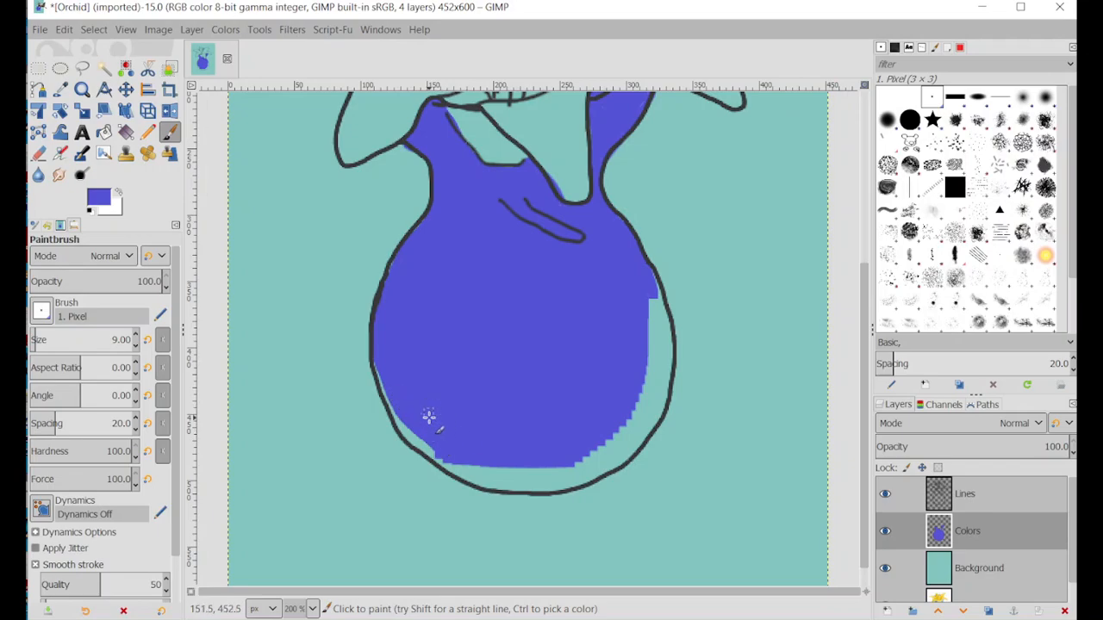
{"action": "mouse_move", "coordinate": [385, 386]}
{"action": "left_mouse_down"}
{"action": "mouse_move", "coordinate": [396, 422]}
{"action": "mouse_move", "coordinate": [496, 484]}
{"action": "mouse_move", "coordinate": [547, 481]}
{"action": "mouse_move", "coordinate": [585, 453]}
{"action": "mouse_move", "coordinate": [508, 474]}
{"action": "mouse_move", "coordinate": [465, 466]}
{"action": "mouse_move", "coordinate": [520, 477]}
{"action": "left_mouse_up"}
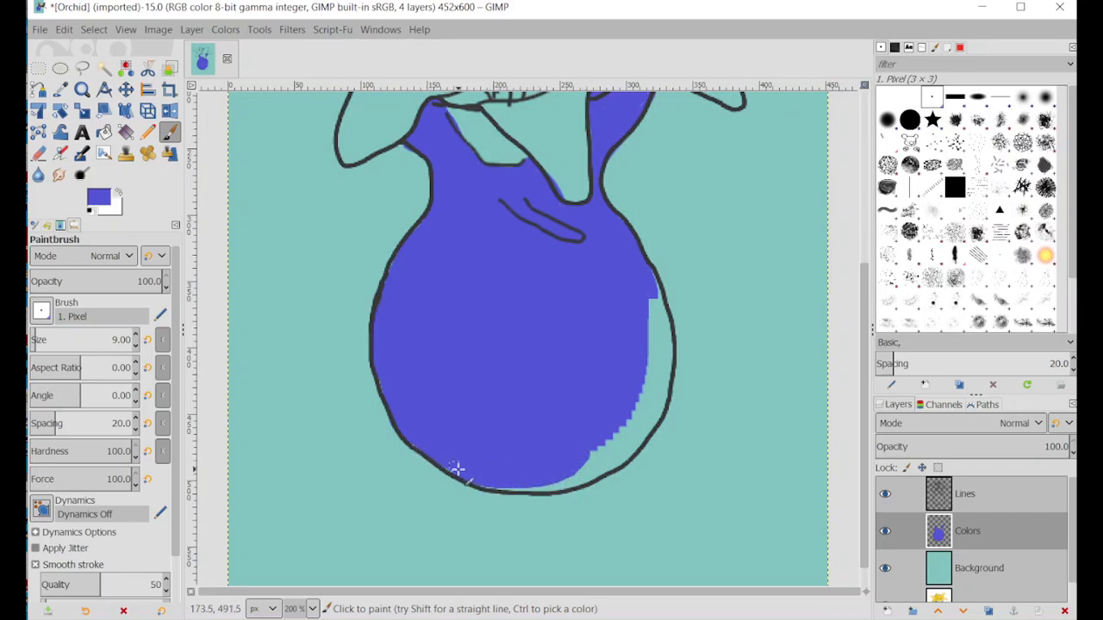
{"action": "mouse_move", "coordinate": [456, 468]}
{"action": "left_mouse_down"}
{"action": "mouse_move", "coordinate": [536, 487]}
{"action": "mouse_move", "coordinate": [576, 478]}
{"action": "mouse_move", "coordinate": [619, 397]}
{"action": "left_mouse_up"}
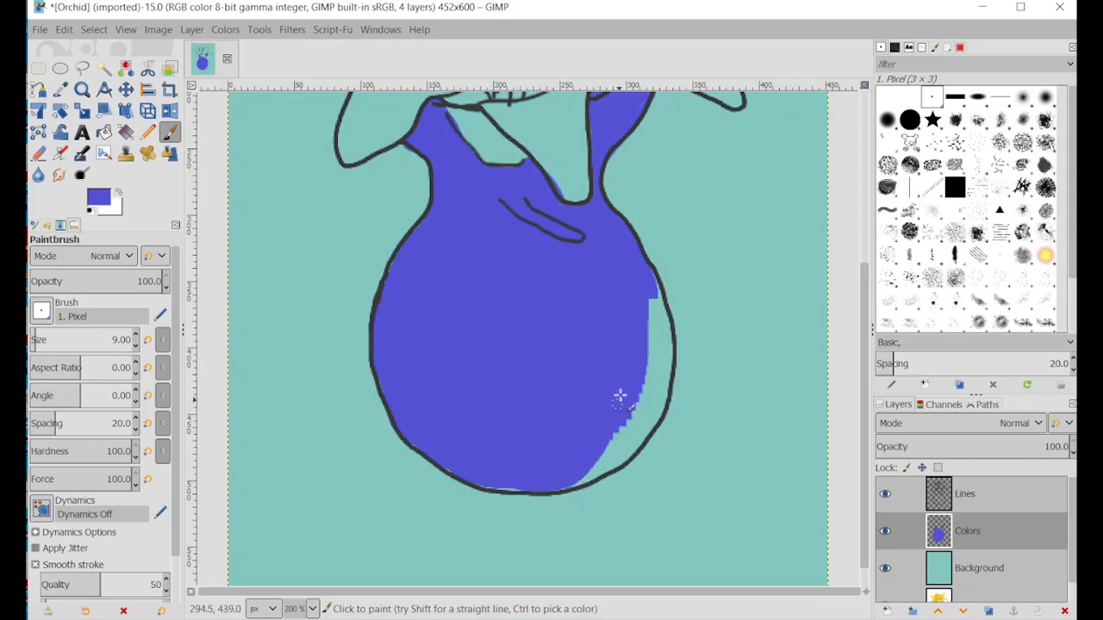
{"action": "mouse_move", "coordinate": [651, 282]}
{"action": "left_mouse_down"}
{"action": "mouse_move", "coordinate": [665, 336]}
{"action": "mouse_move", "coordinate": [645, 415]}
{"action": "mouse_move", "coordinate": [581, 472]}
{"action": "mouse_move", "coordinate": [628, 434]}
{"action": "mouse_move", "coordinate": [630, 404]}
{"action": "mouse_move", "coordinate": [611, 453]}
{"action": "mouse_move", "coordinate": [644, 378]}
{"action": "mouse_move", "coordinate": [653, 326]}
{"action": "mouse_move", "coordinate": [641, 303]}
{"action": "mouse_move", "coordinate": [646, 357]}
{"action": "mouse_move", "coordinate": [633, 401]}
{"action": "mouse_move", "coordinate": [653, 358]}
{"action": "left_mouse_up"}
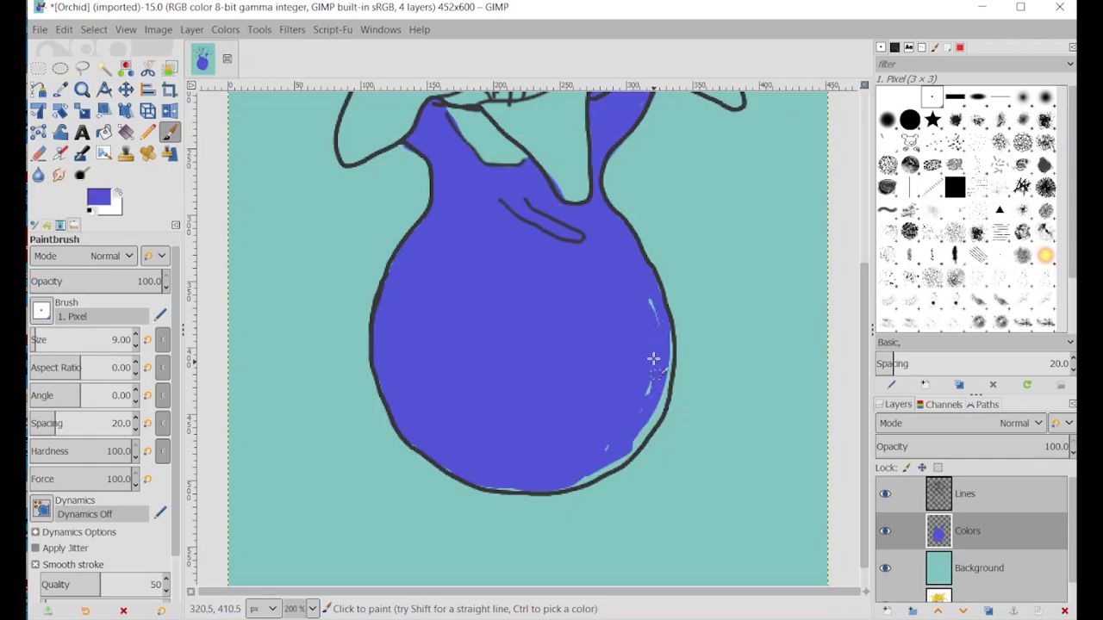
{"action": "mouse_move", "coordinate": [655, 313]}
{"action": "left_mouse_down"}
{"action": "mouse_move", "coordinate": [642, 415]}
{"action": "mouse_move", "coordinate": [648, 372]}
{"action": "mouse_move", "coordinate": [650, 404]}
{"action": "mouse_move", "coordinate": [601, 460]}
{"action": "left_mouse_up"}
{"action": "mouse_move", "coordinate": [673, 362]}
{"action": "left_mouse_down"}
{"action": "mouse_move", "coordinate": [666, 327]}
{"action": "mouse_move", "coordinate": [666, 381]}
{"action": "mouse_move", "coordinate": [647, 437]}
{"action": "mouse_move", "coordinate": [595, 478]}
{"action": "mouse_move", "coordinate": [527, 490]}
{"action": "mouse_move", "coordinate": [439, 461]}
{"action": "left_mouse_up"}
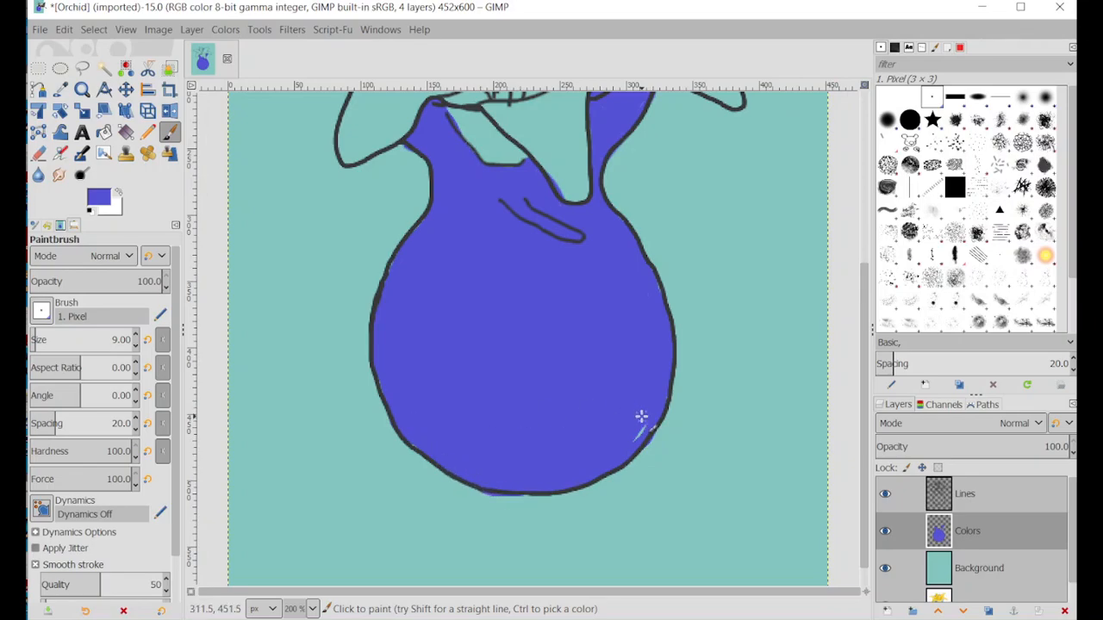
Step: Paint the small enclosed gap between the two left petals blue and return the view to 100% zoom
{"action": "scroll", "coordinate": [505, 333], "scroll_direction": "up", "scroll_amount": 6}
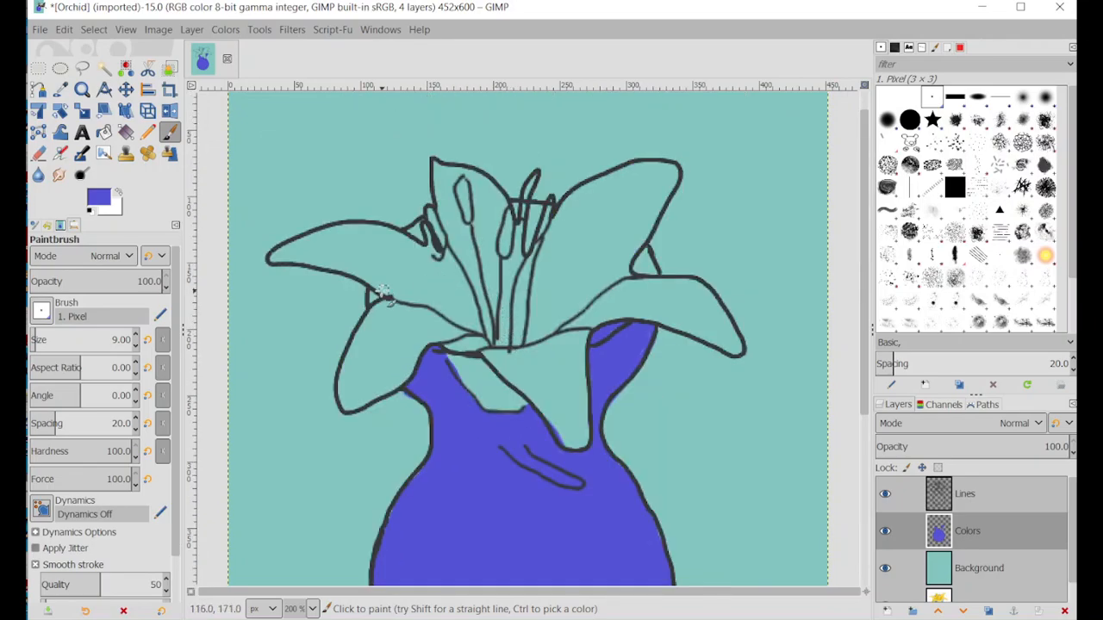
{"action": "left_click_drag", "start_coordinate": [382, 293], "coordinate": [379, 297]}
{"action": "scroll", "coordinate": [546, 301], "scroll_direction": "down", "scroll_amount": 3}
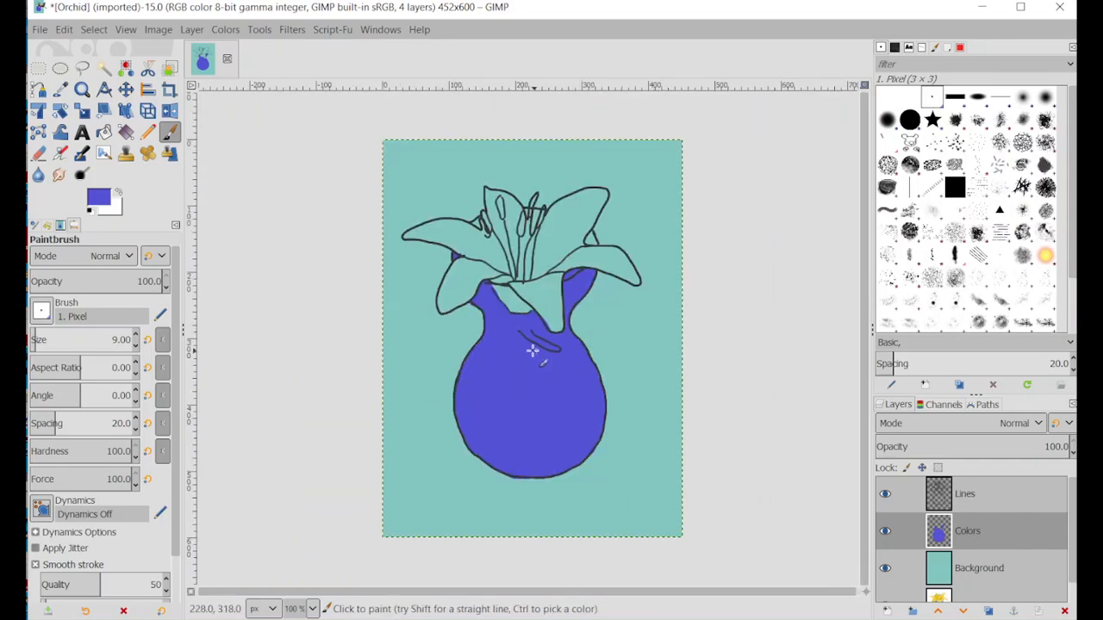